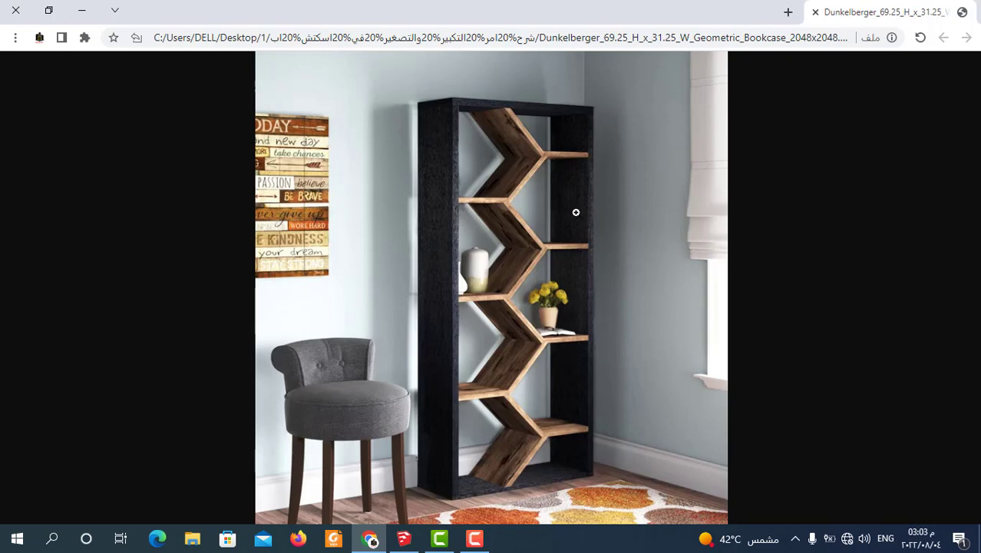
After studying the chevron bookcase reference photo in Chrome, bring the SketchUp model back.
click(404, 538)
mouse_move(369, 538)
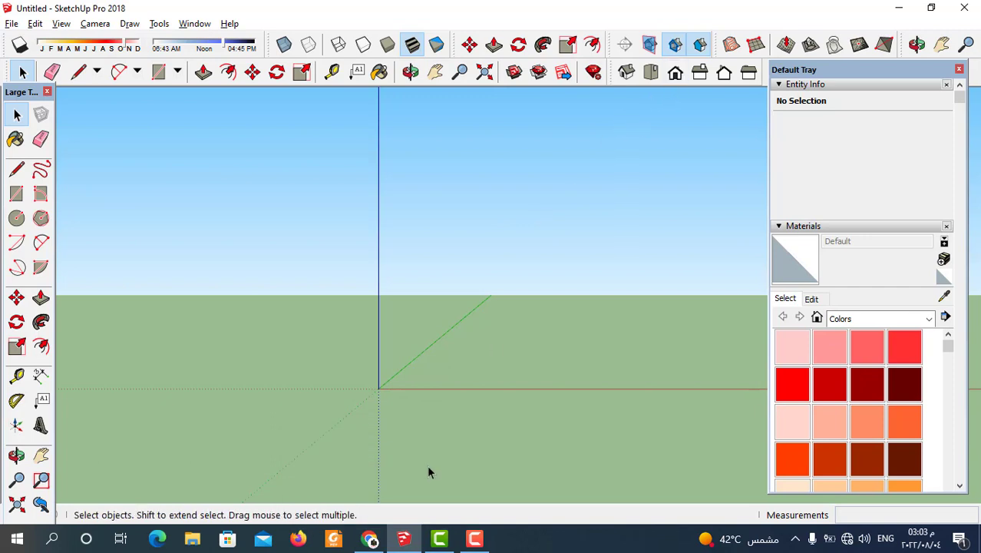
Draw an upright 0.19 m by 0.26 m rectangle starting at the origin.
click(158, 72)
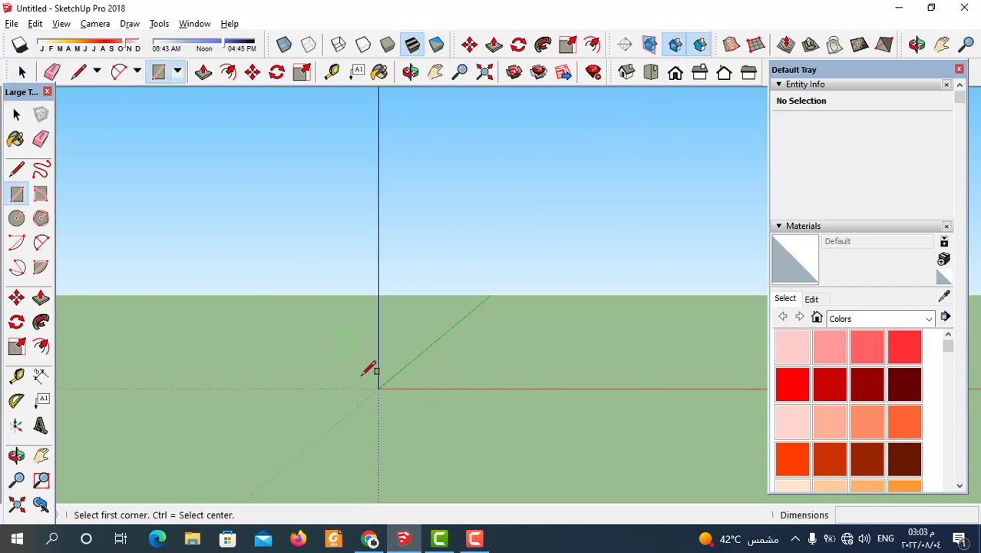
click(377, 388)
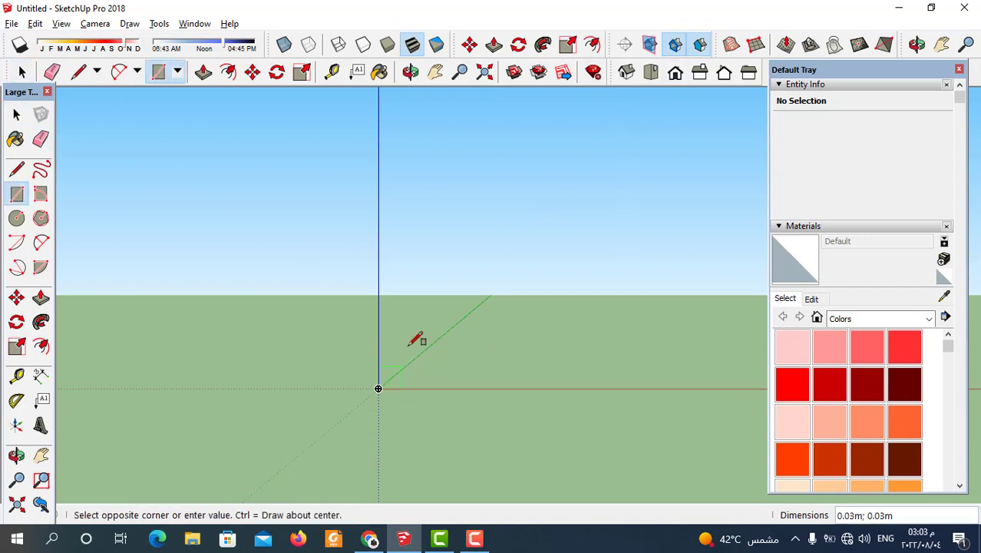
click(523, 192)
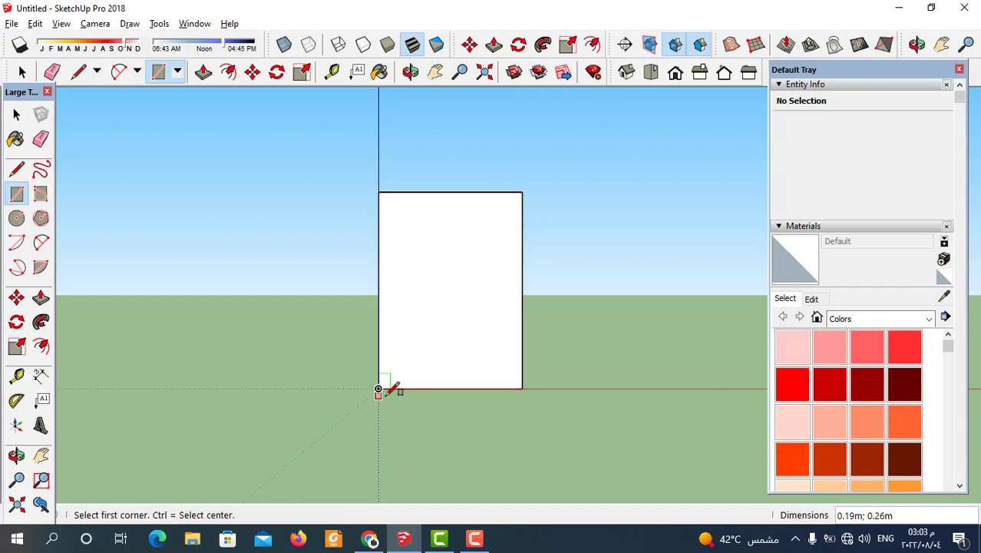
scroll(383, 390, up, 2)
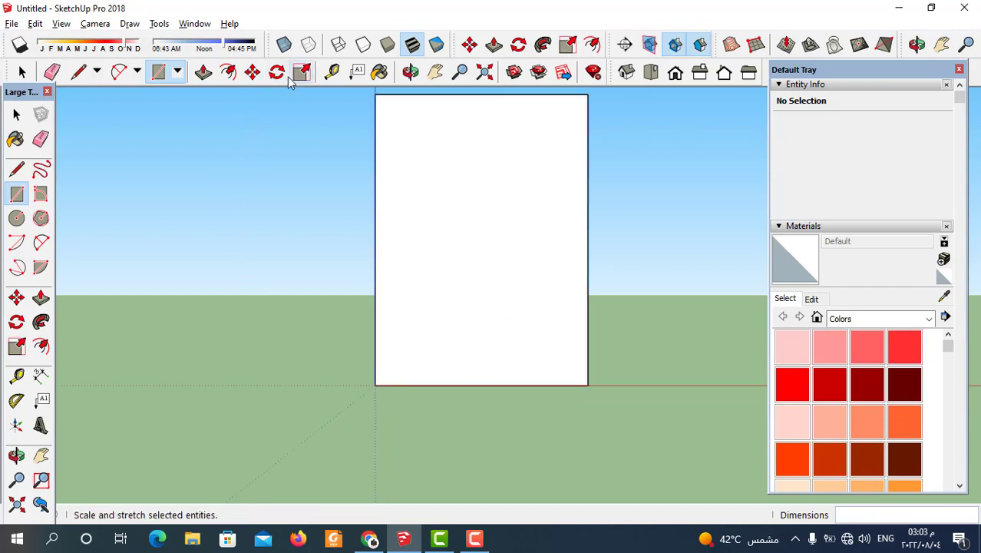
Offset the rectangle face inward about 0.01 m to form a thin frame border.
click(237, 71)
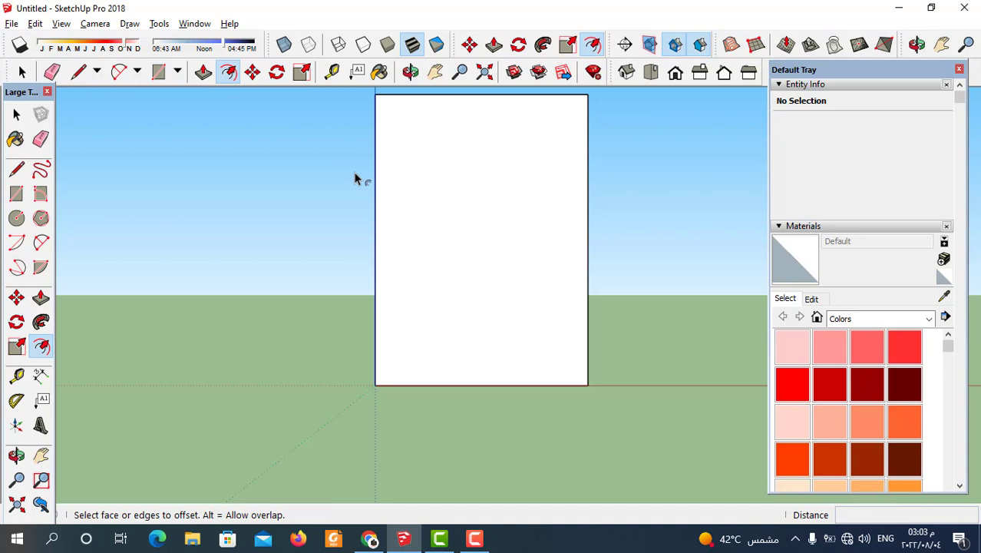
click(375, 215)
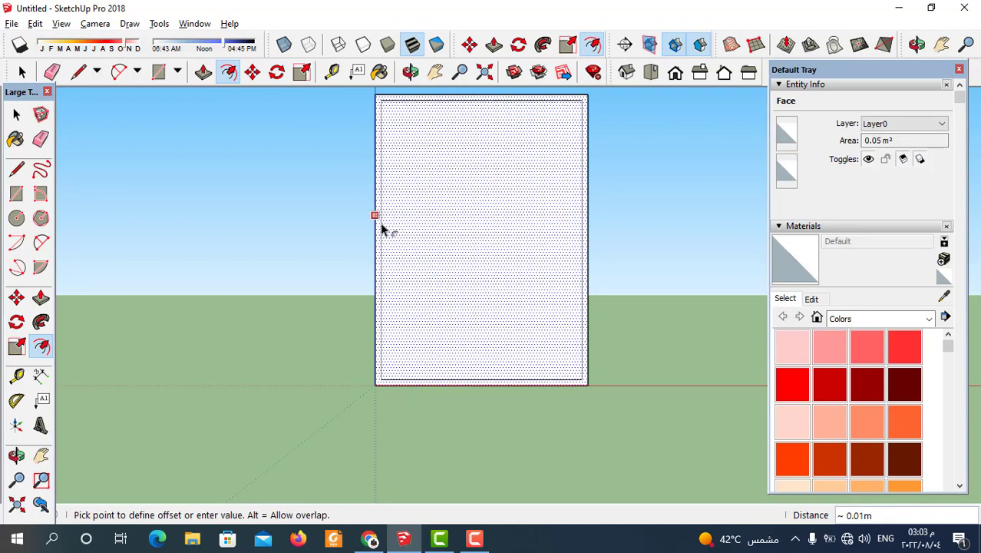
click(381, 228)
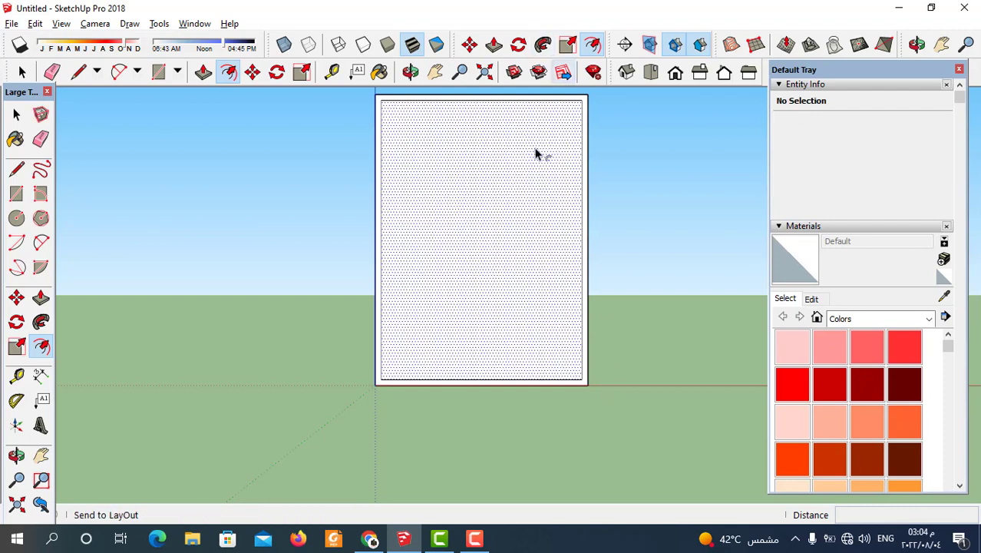
scroll(568, 165, down, 1)
scroll(584, 171, up, 1)
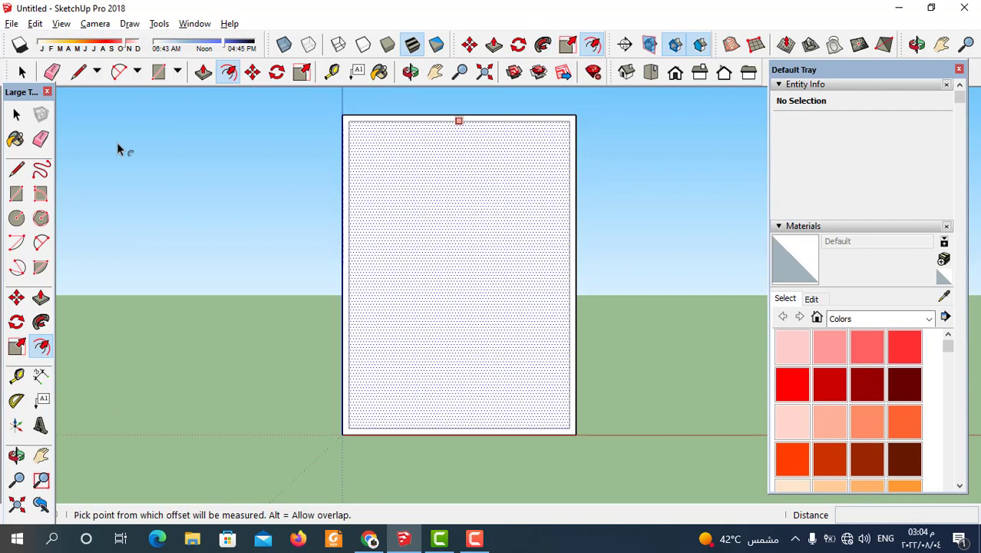
Draw two horizontal divider lines across the top of the inner rectangle.
click(78, 72)
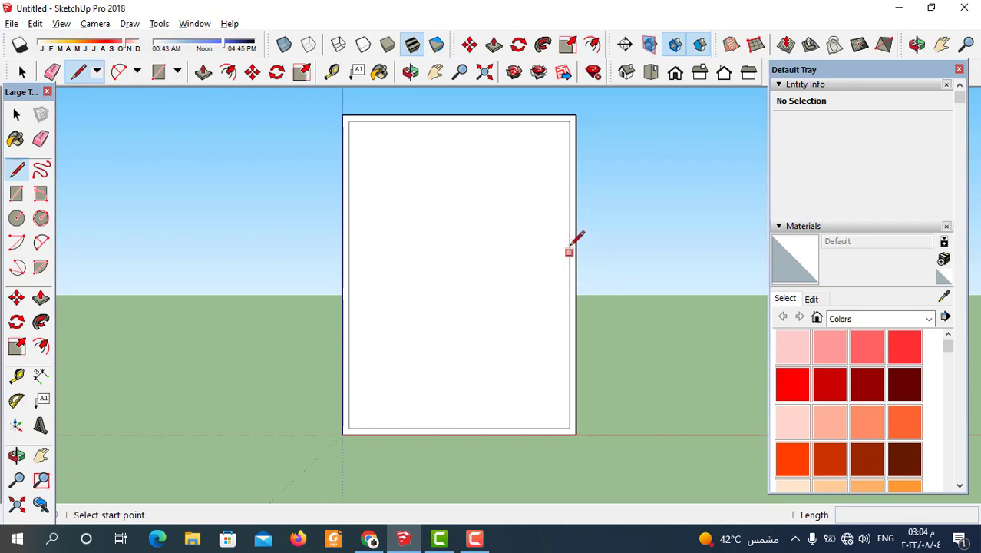
click(569, 219)
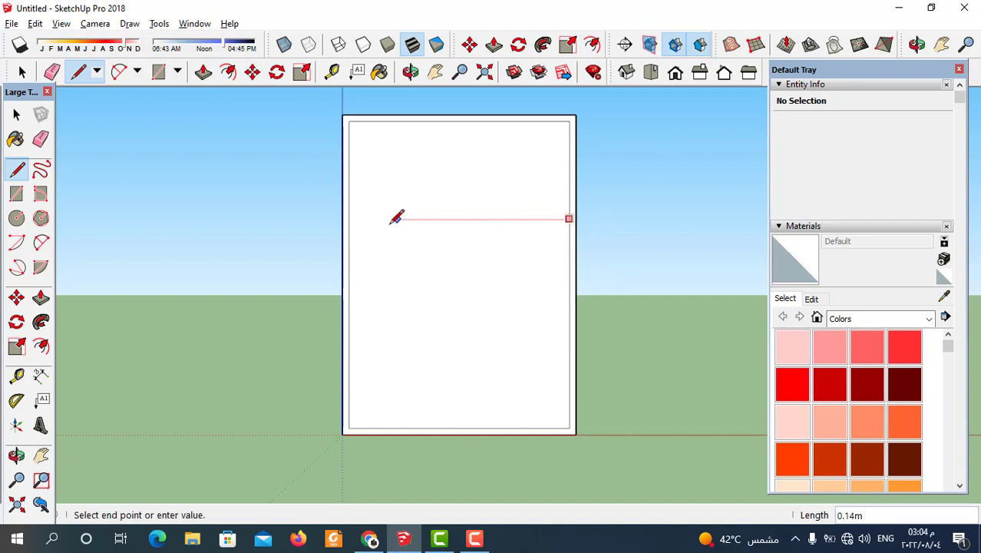
click(349, 220)
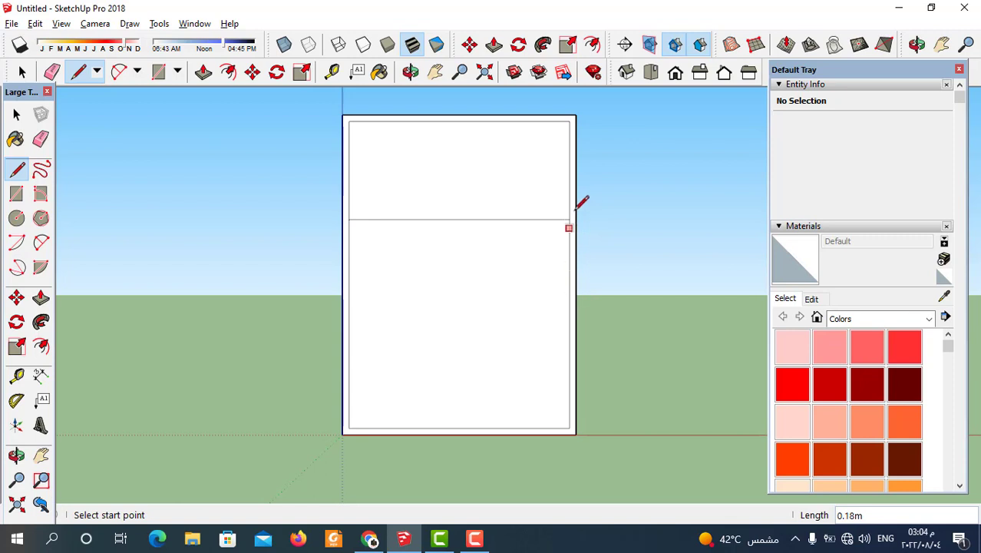
click(568, 169)
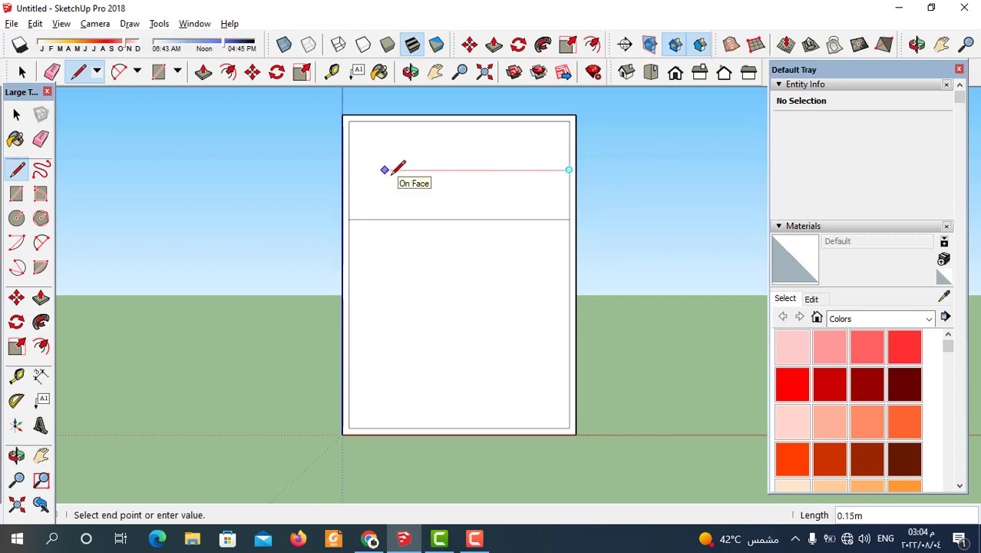
click(350, 170)
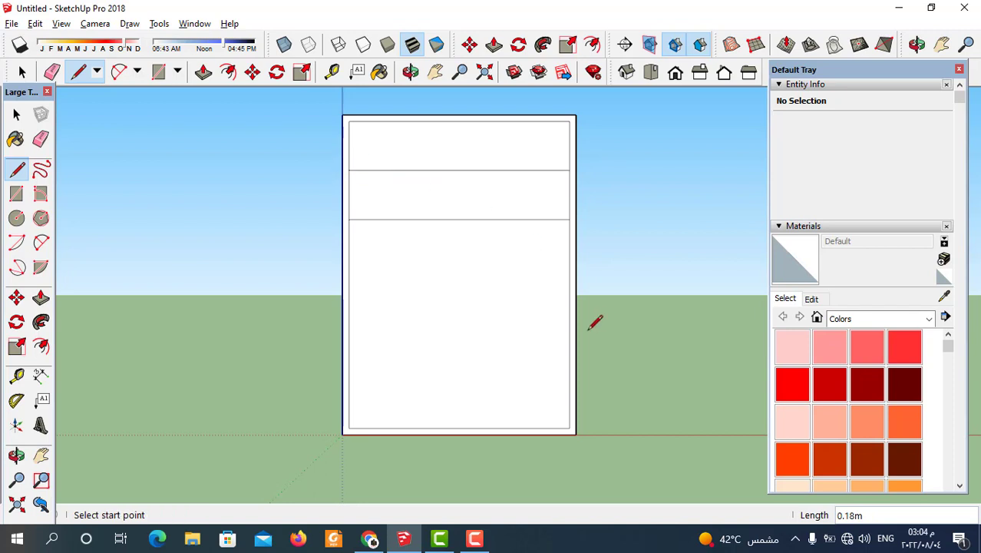
After checking the reference photo, add two vertical dividers making three top columns, then view the photo again.
click(370, 537)
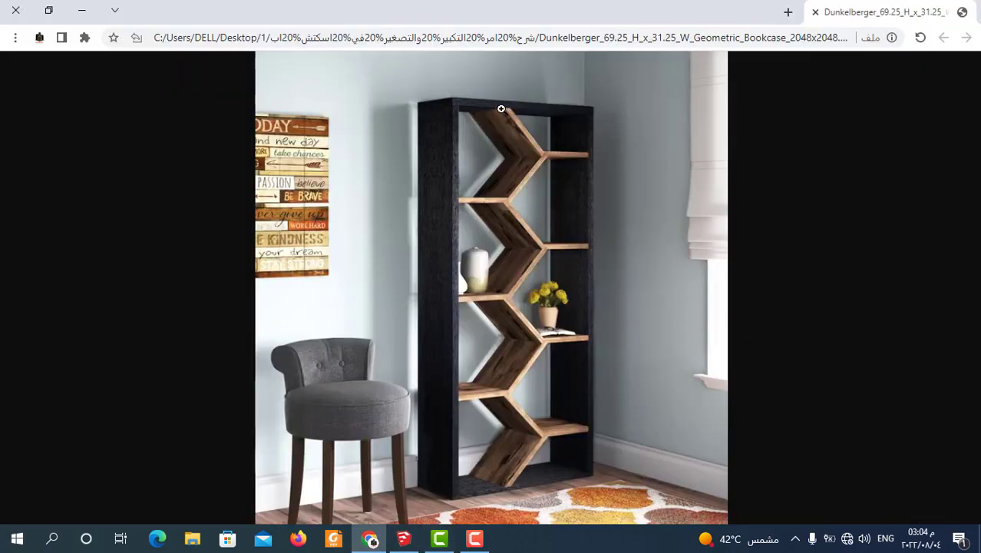
click(403, 538)
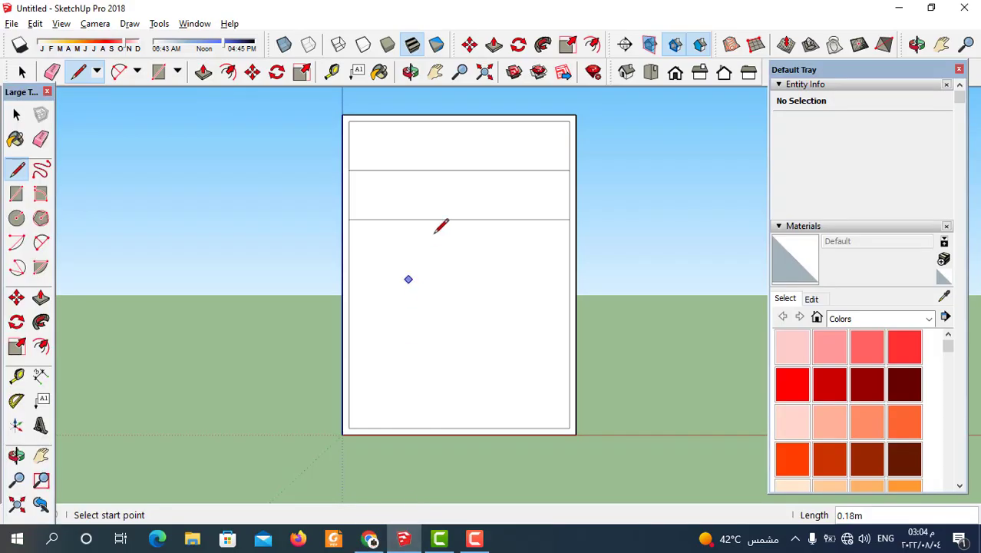
click(435, 120)
click(435, 220)
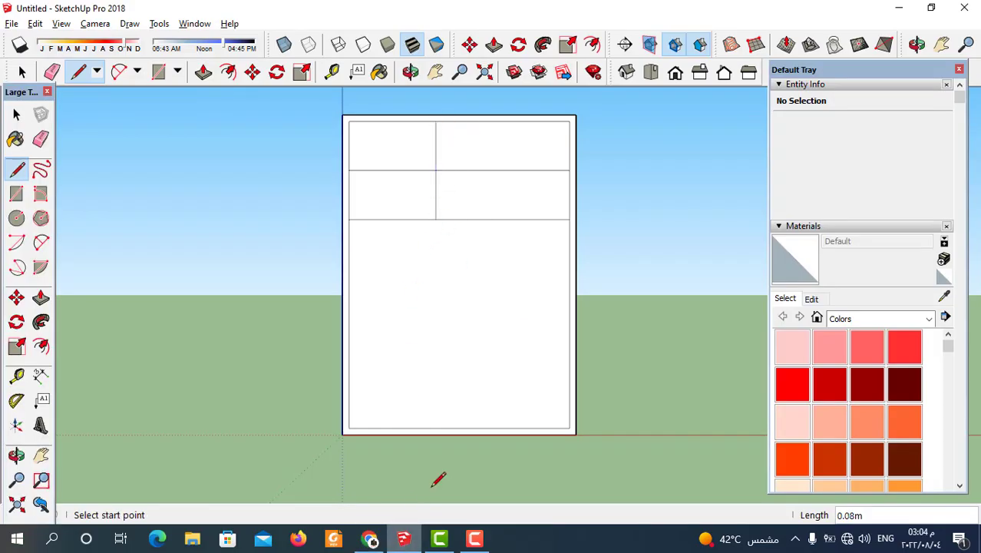
click(503, 120)
click(503, 220)
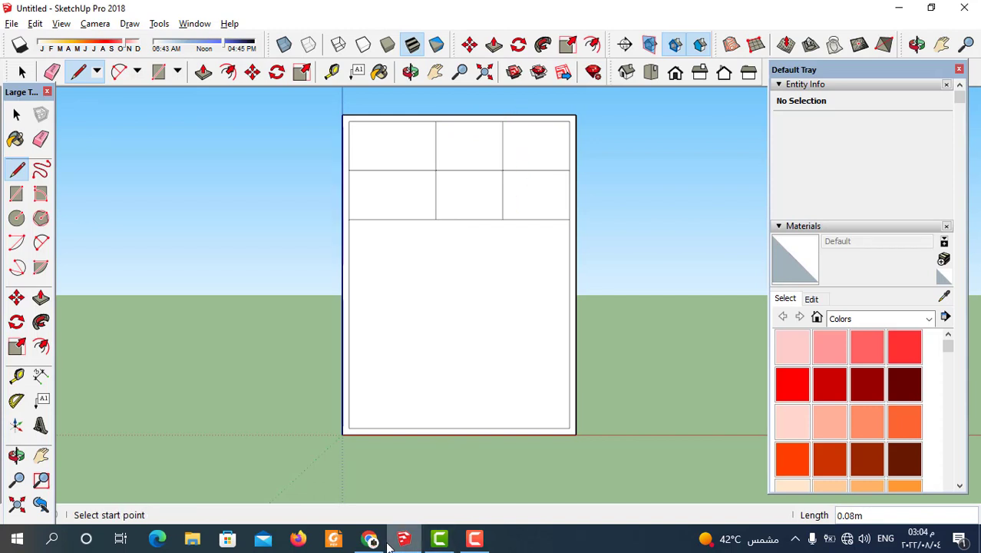
click(369, 538)
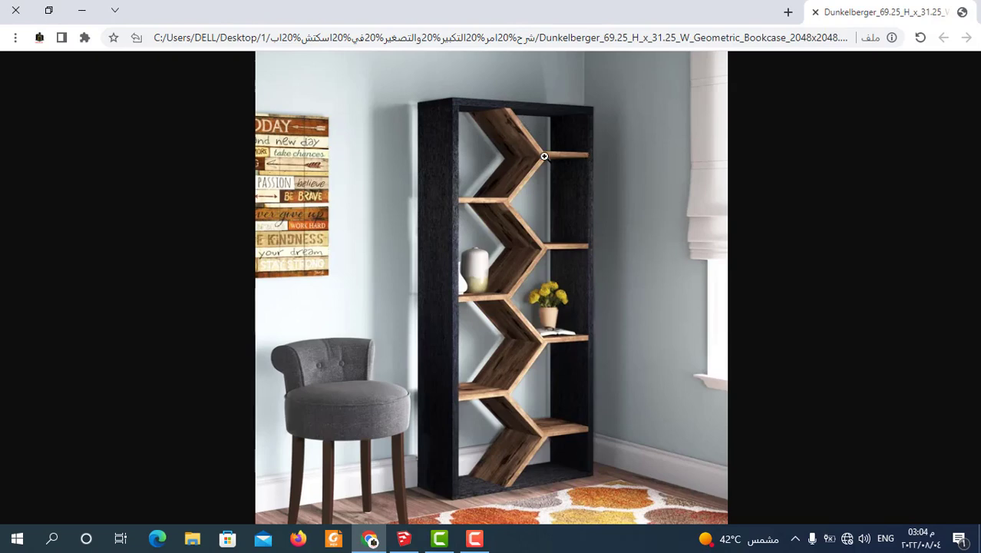
Draw two diagonals from the right grid intersection to form a right-pointing chevron.
click(403, 538)
scroll(510, 302, down, 2)
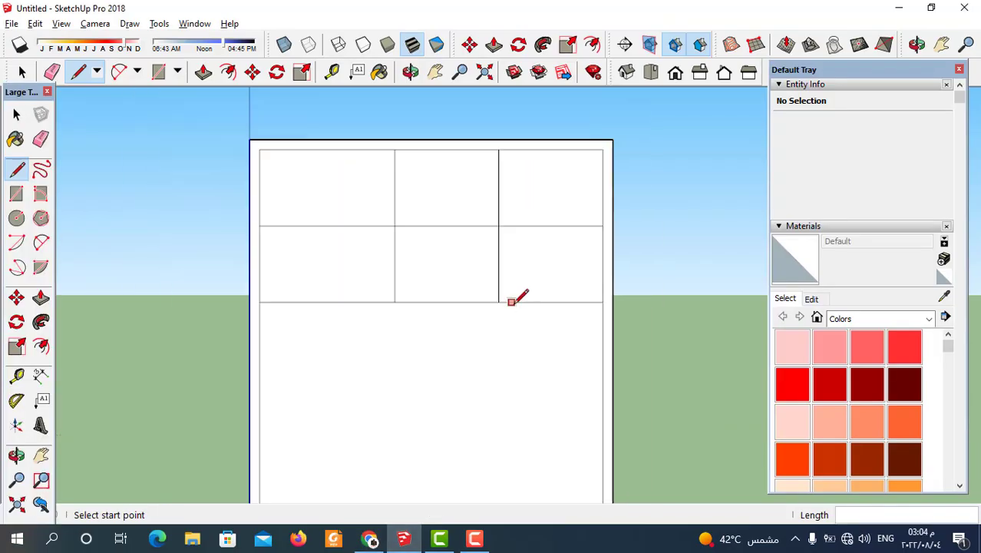
scroll(600, 221, up, 1)
click(476, 224)
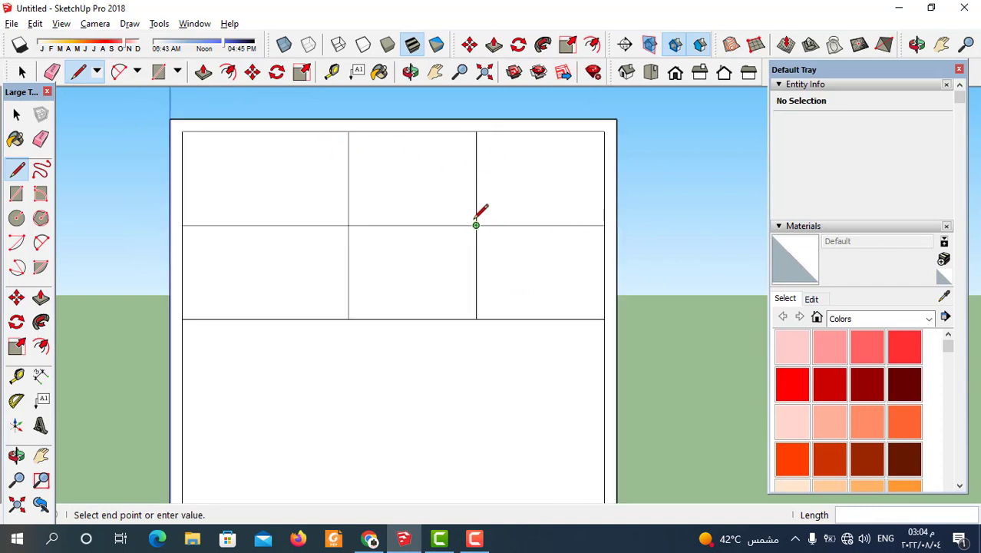
click(349, 132)
click(476, 224)
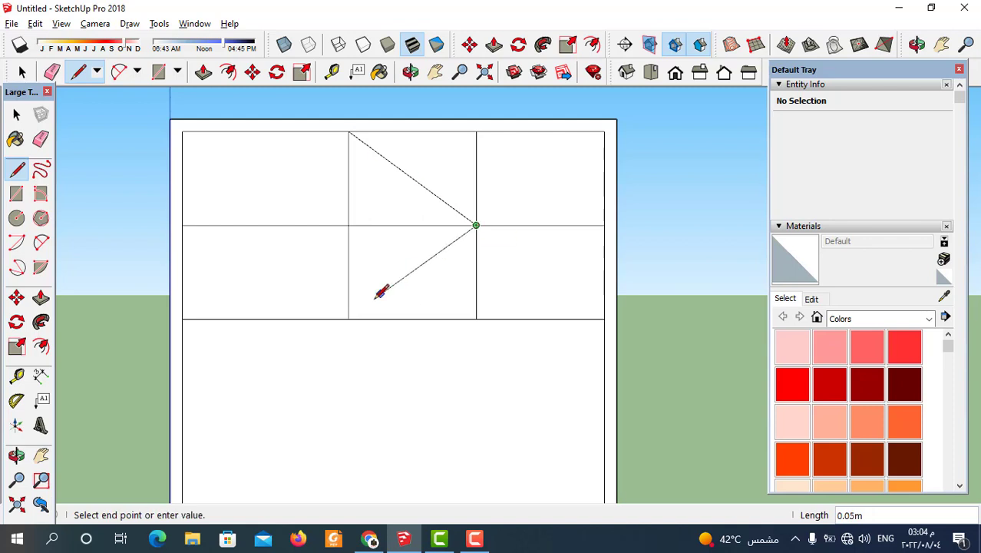
click(349, 316)
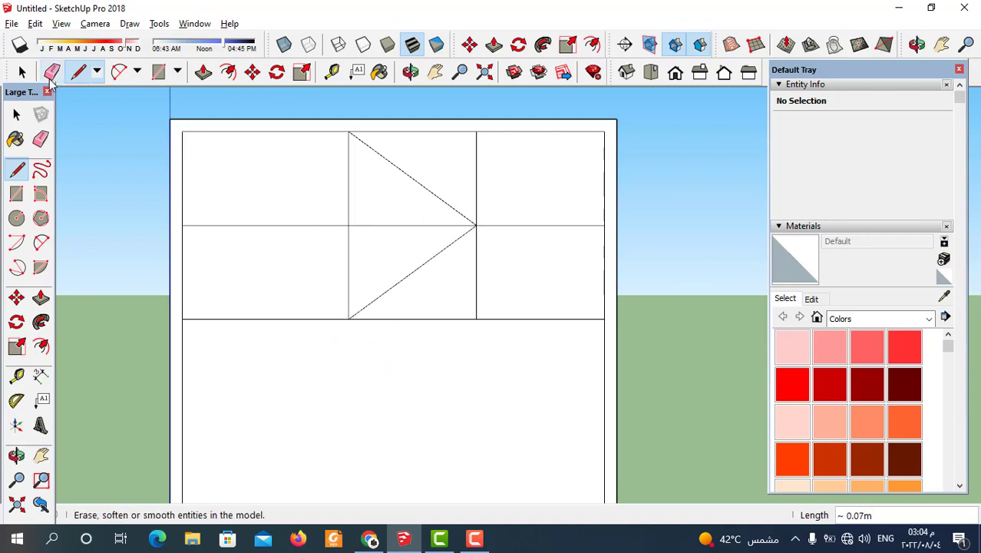
Erase the right vertical divider and the horizontal line inside the chevron.
click(52, 71)
click(477, 269)
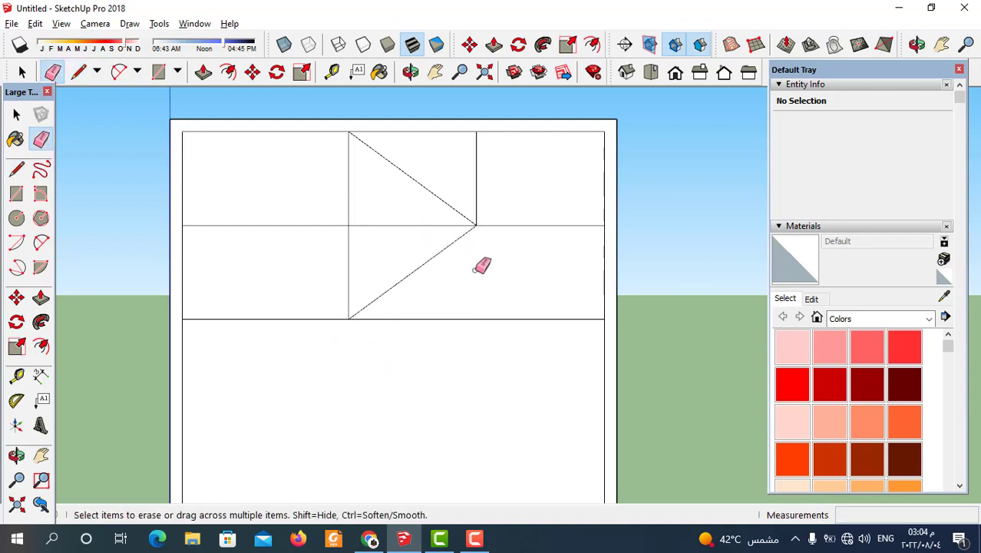
click(475, 191)
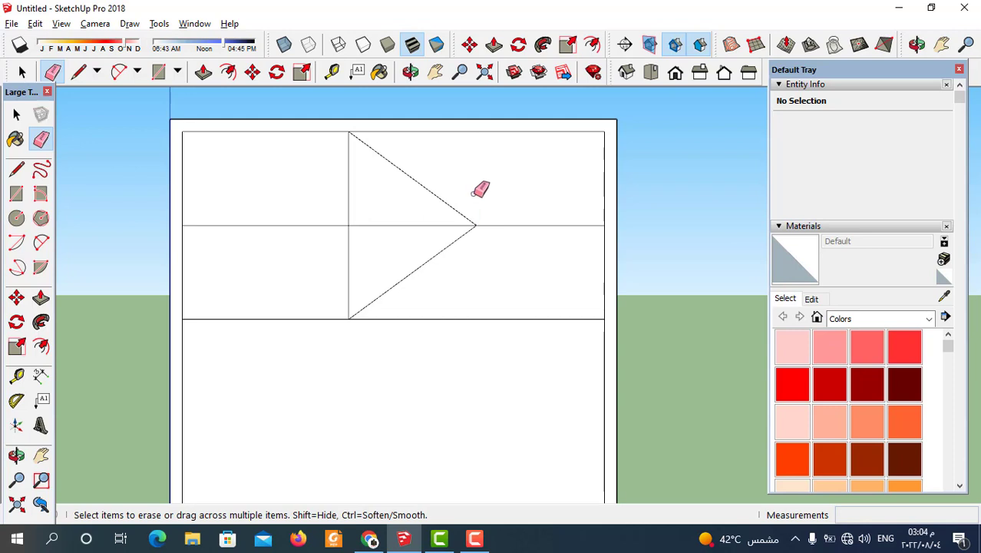
click(434, 224)
scroll(548, 190, down, 1)
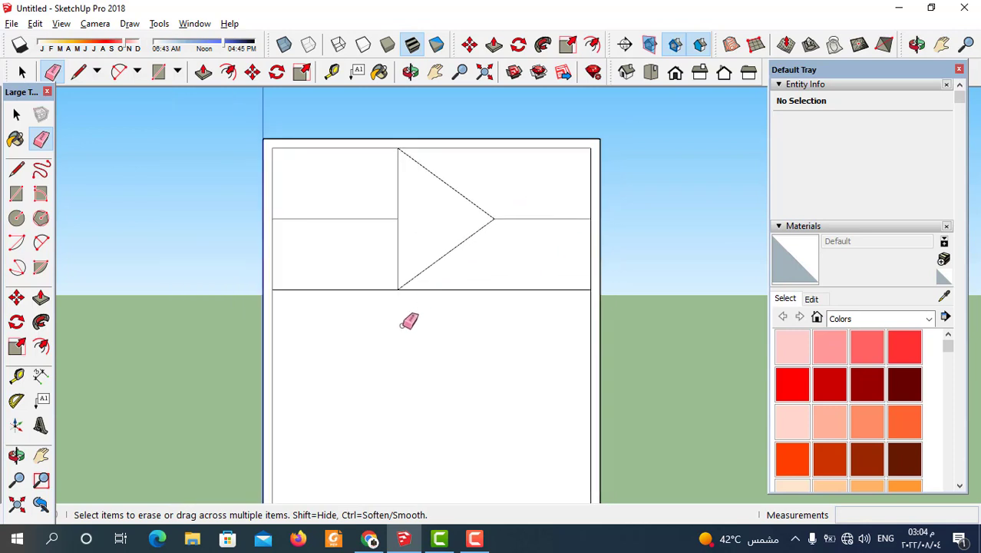
Offset the chevron's upper-right and lower-right faces inward to create a doubled band.
click(228, 71)
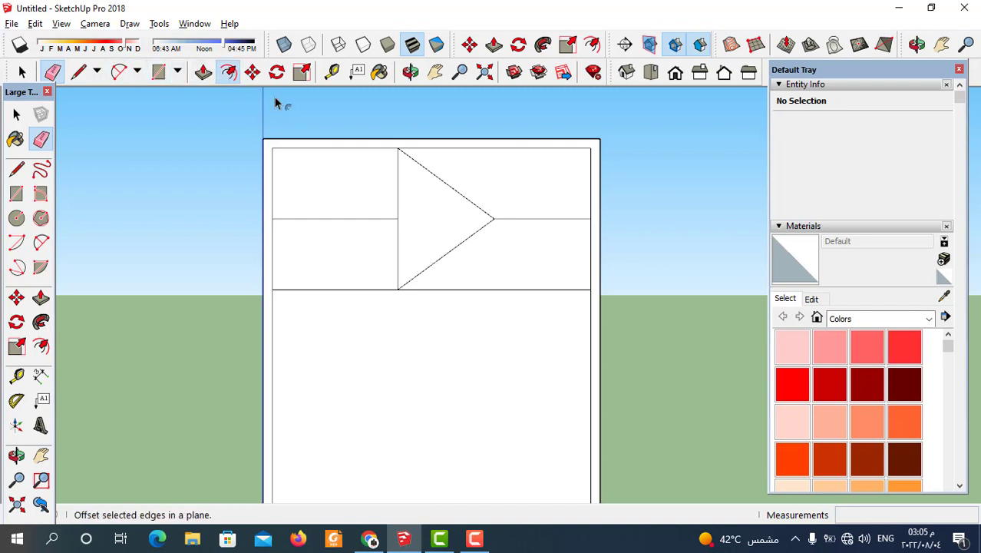
click(481, 210)
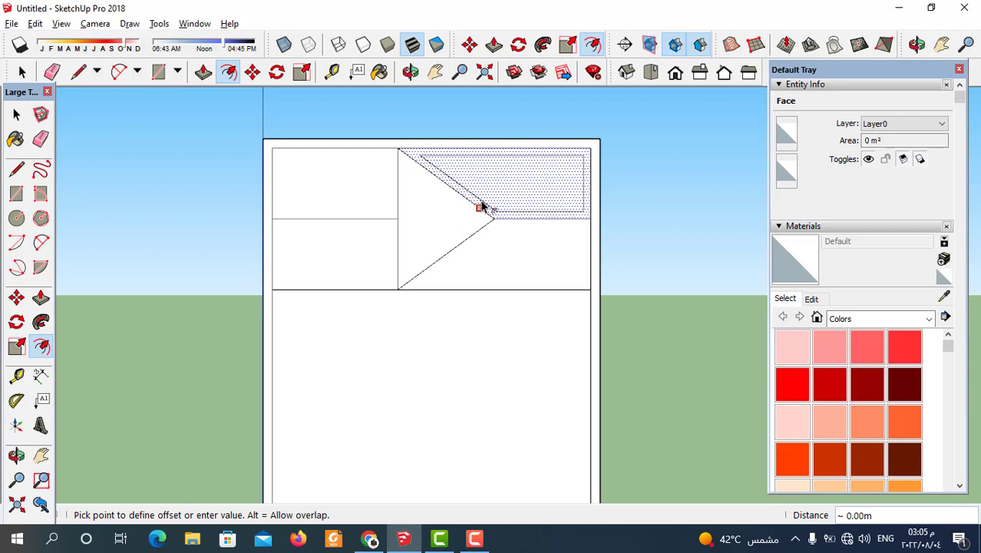
click(485, 217)
click(481, 227)
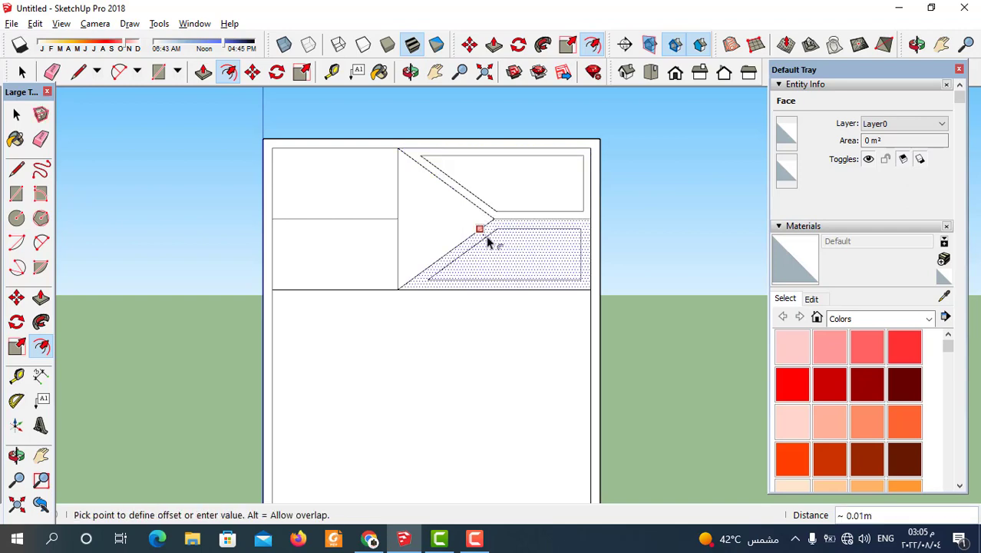
click(486, 240)
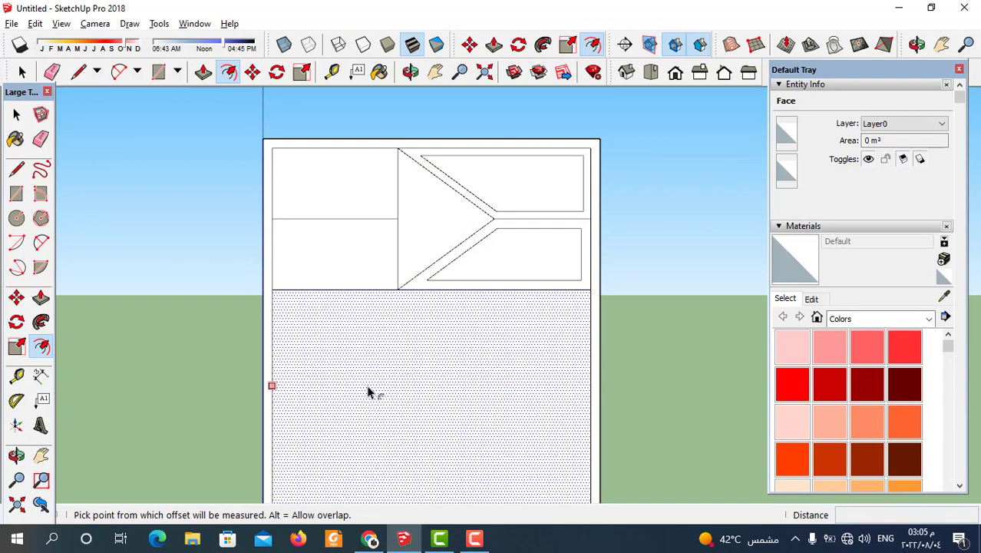
Draw lines from the offset corners, connecting one up to the frame's top edge.
click(78, 72)
scroll(418, 255, up, 3)
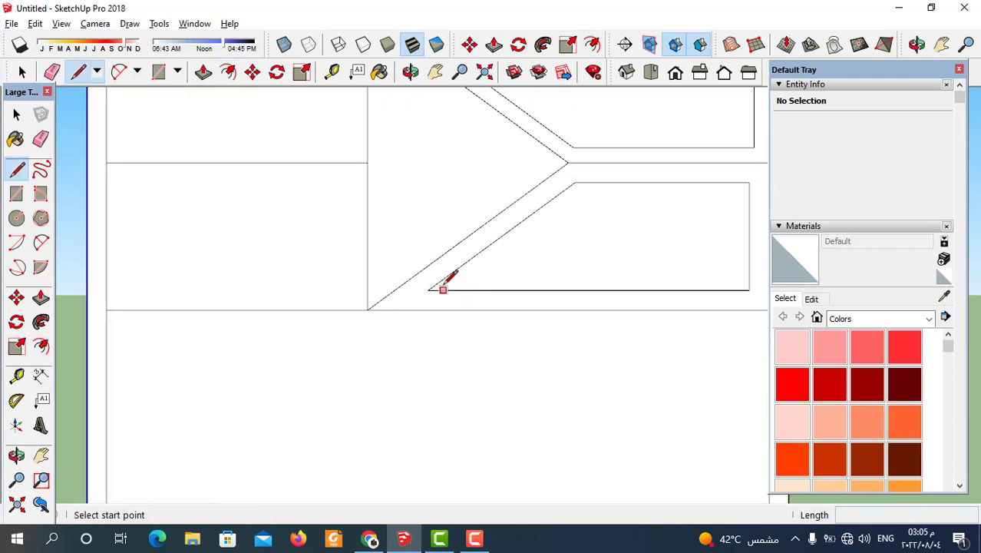
click(428, 289)
click(400, 309)
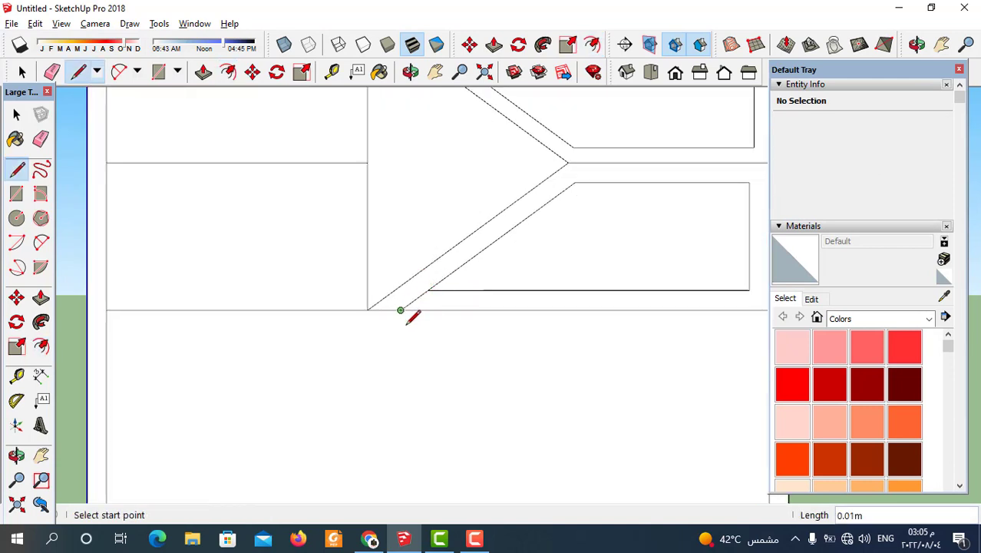
scroll(405, 311, down, 2)
click(414, 128)
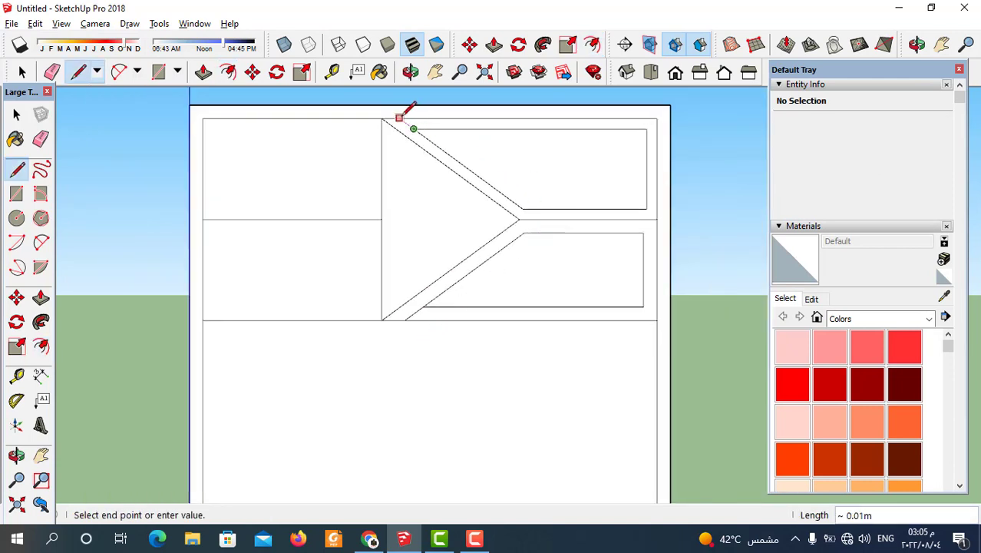
click(399, 119)
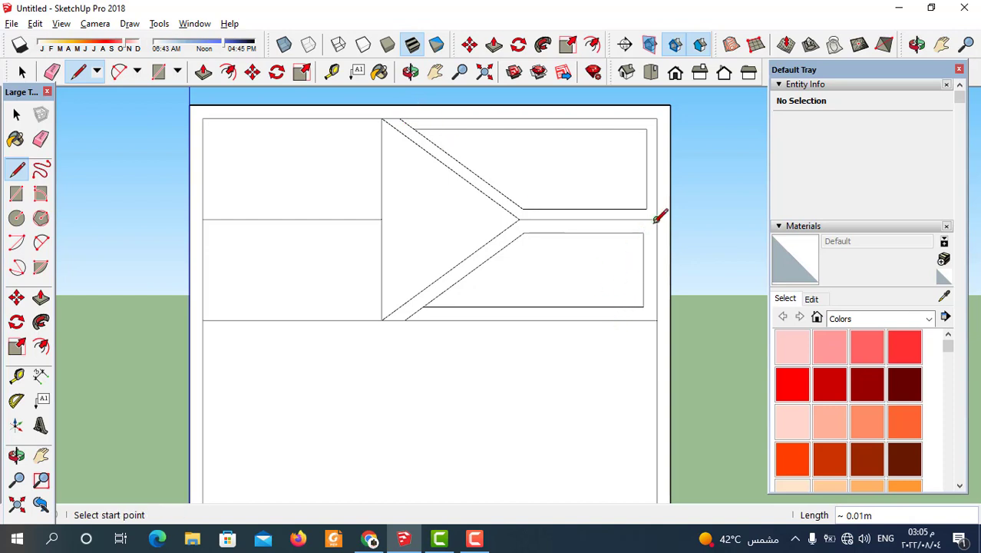
Draw a horizontal shelf line from the chevron tip to the frame's right edge.
scroll(542, 219, up, 1)
scroll(537, 221, up, 1)
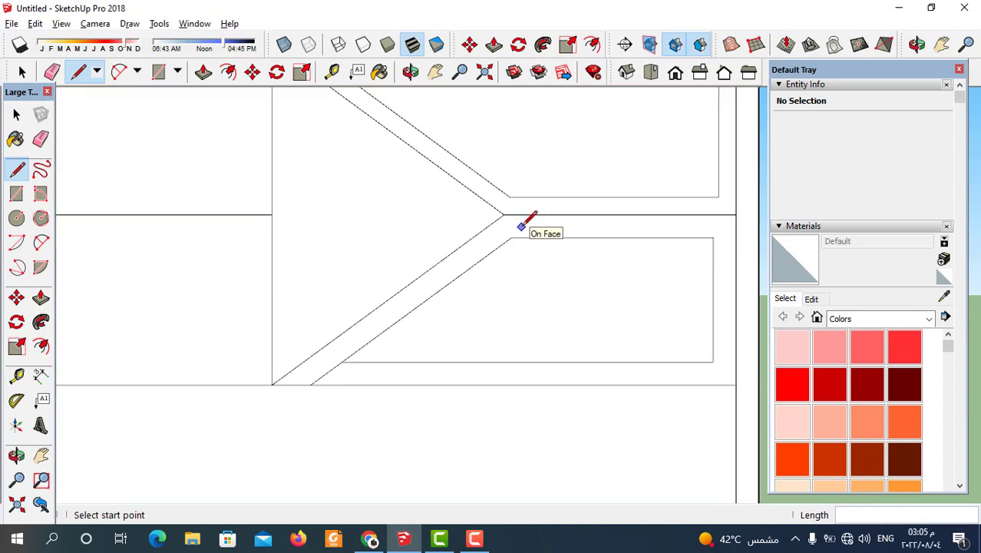
scroll(537, 223, down, 1)
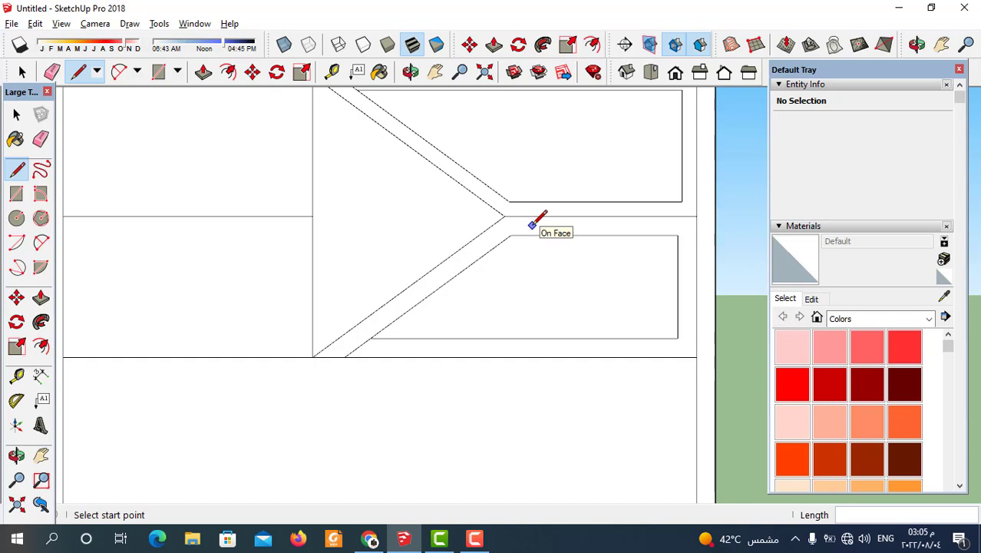
click(532, 226)
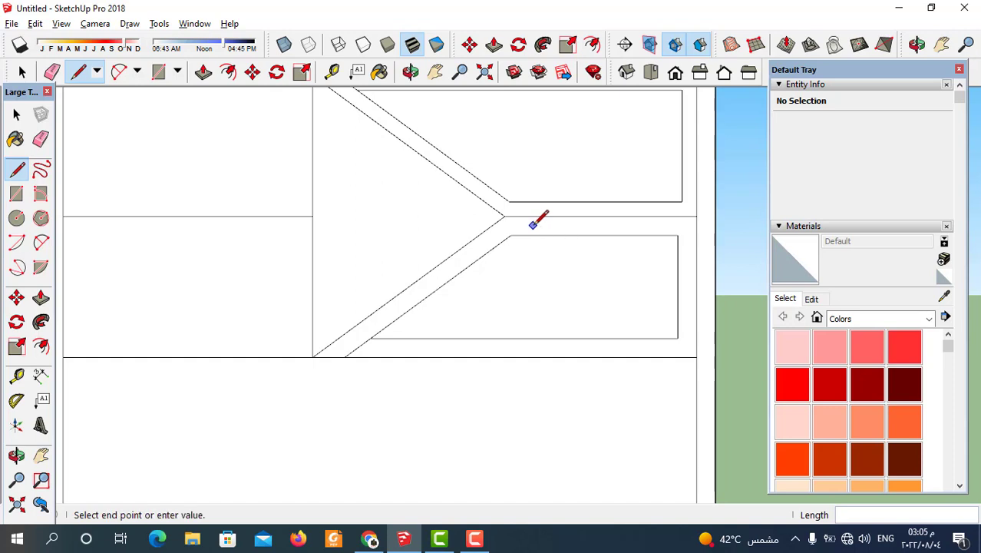
click(682, 219)
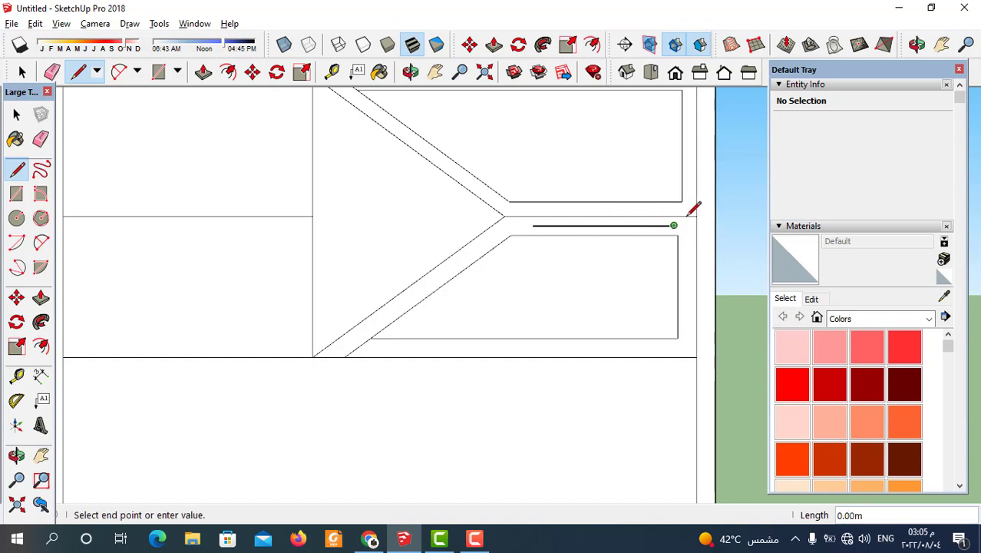
click(708, 225)
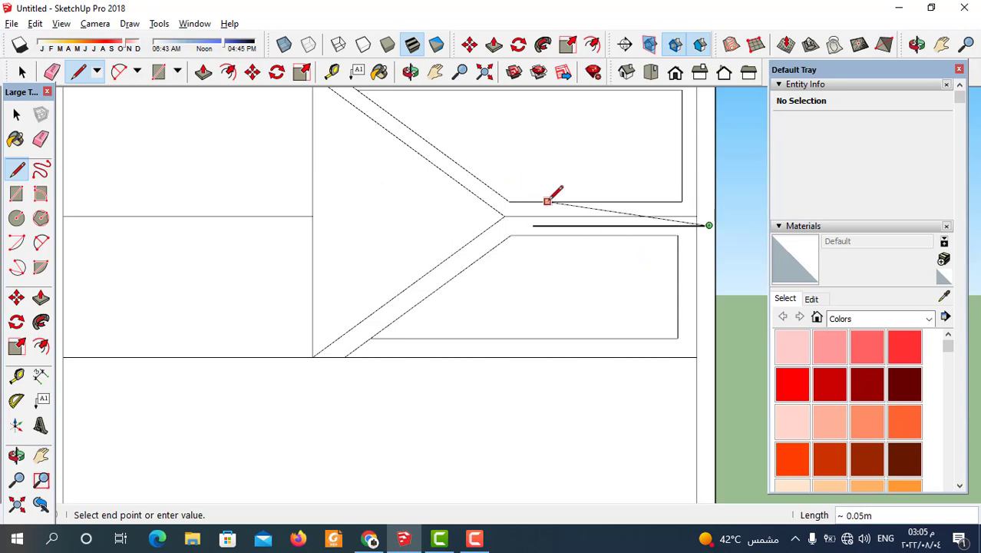
Draw a second, parallel horizontal shelf line from the junction to the right edge.
key(Escape)
scroll(516, 210, up, 1)
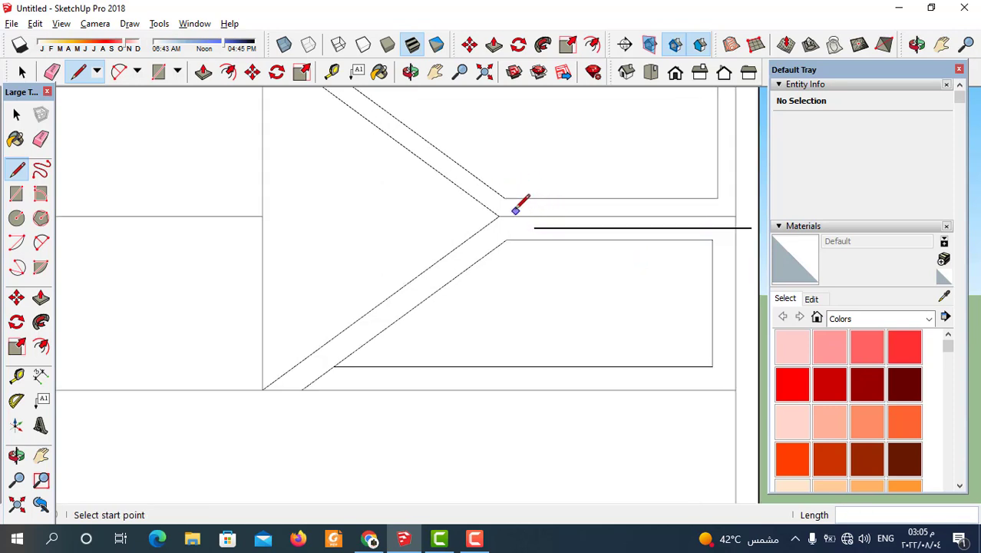
click(516, 205)
scroll(517, 204, down, 1)
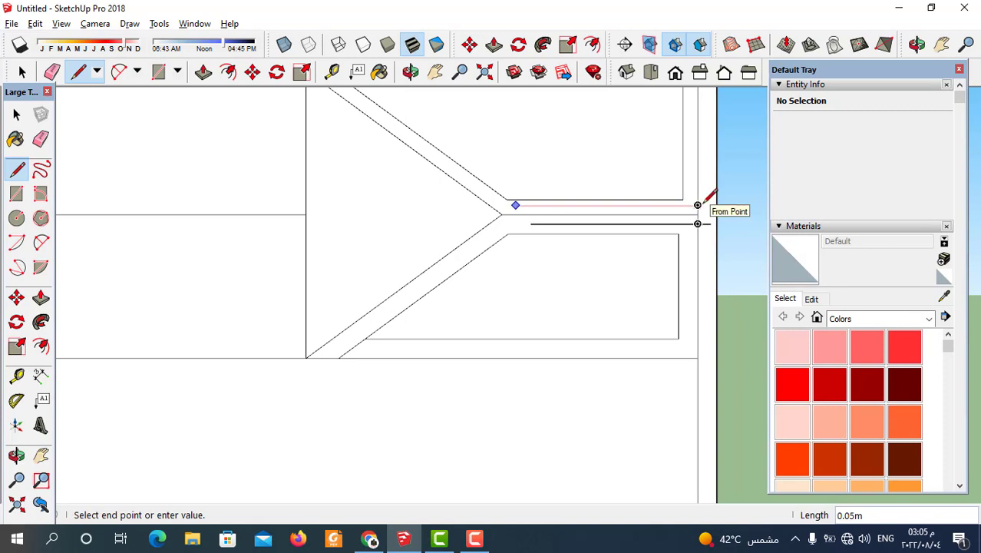
click(696, 205)
scroll(507, 196, up, 1)
scroll(514, 193, up, 1)
key(Escape)
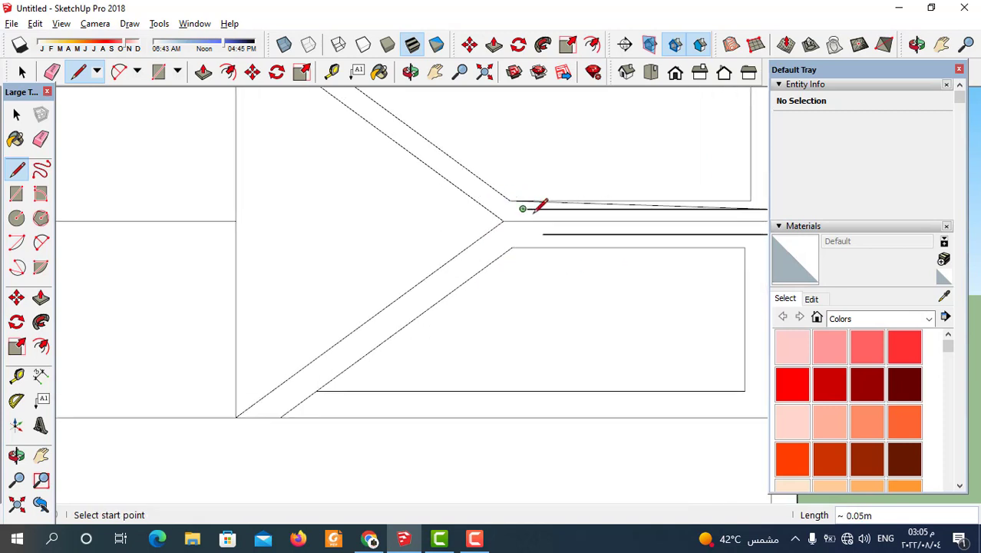
Add short edges joining the chevron band's inner corners to the horizontal shelf lines.
click(542, 221)
click(521, 208)
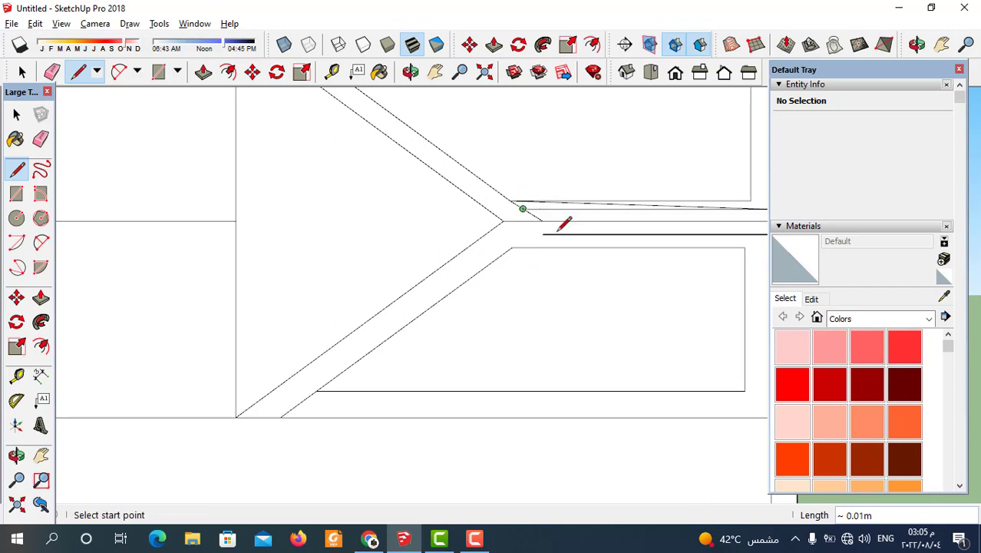
click(512, 246)
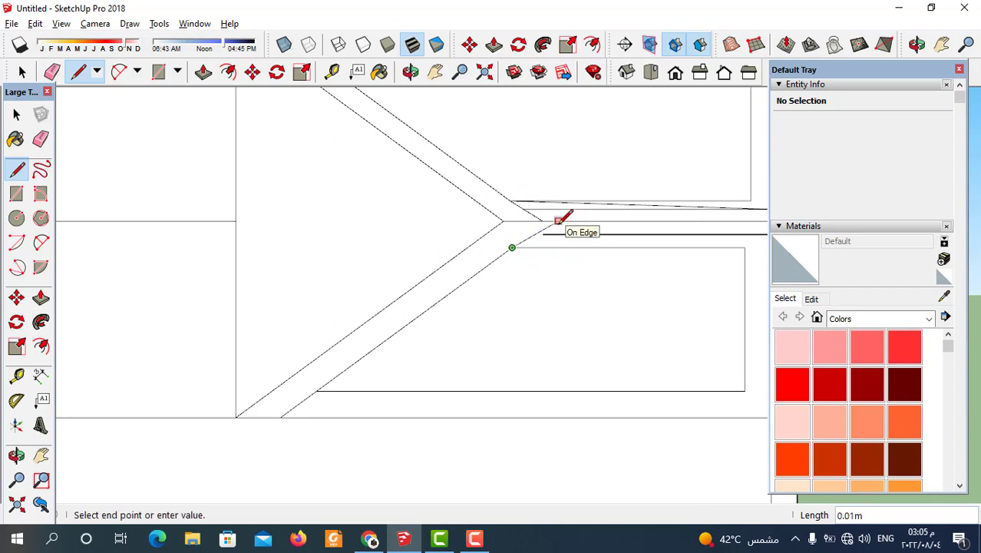
click(547, 220)
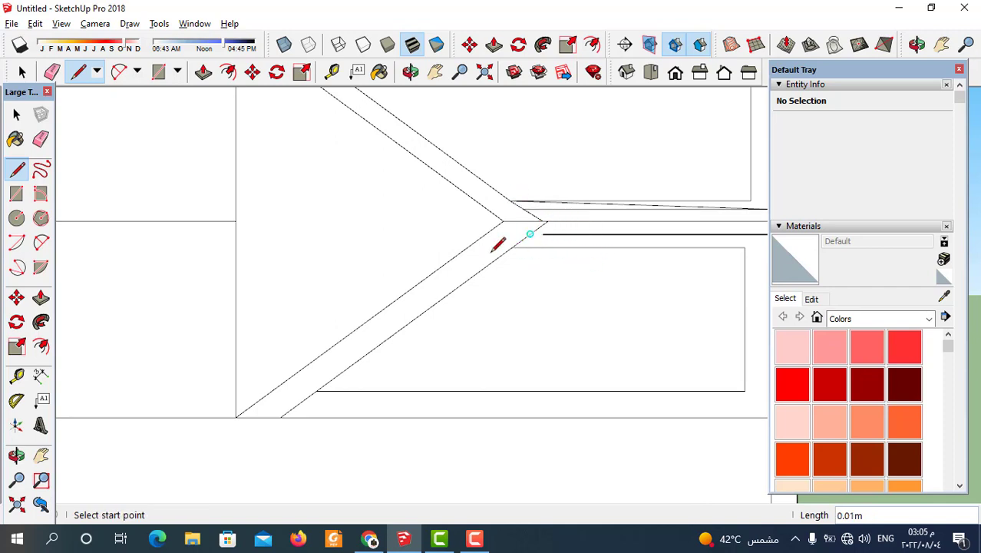
click(541, 228)
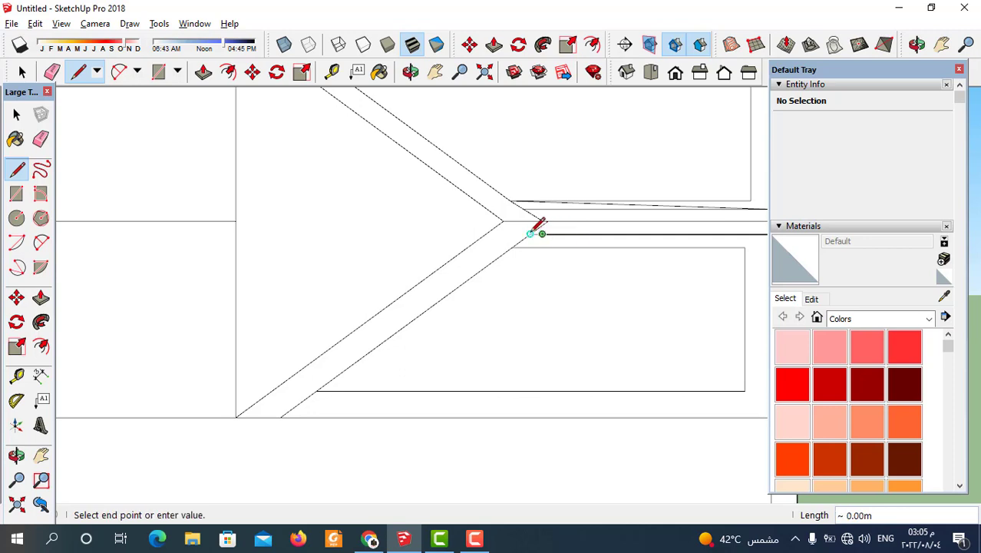
click(529, 233)
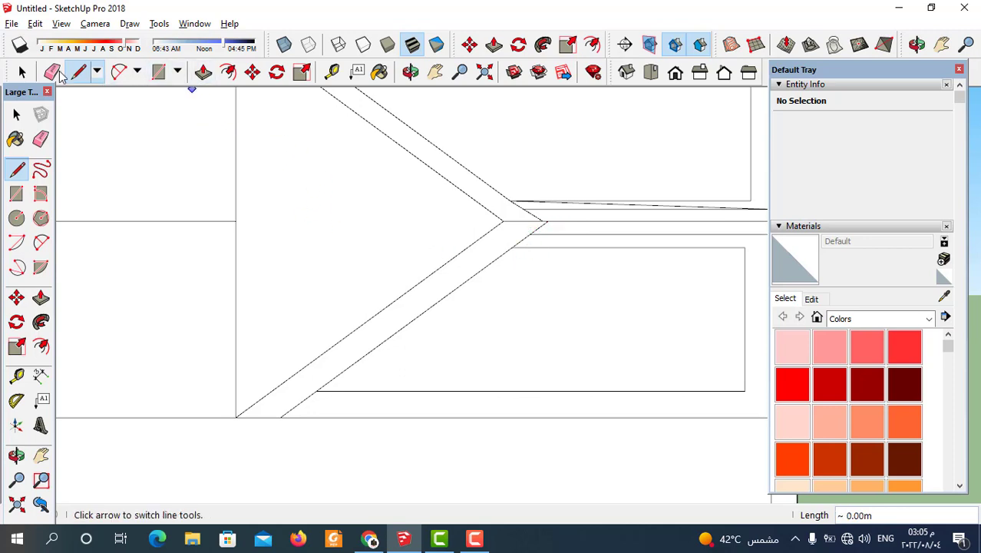
click(53, 72)
Erase the right rectangle's side and bottom edges, plus the stray slanted and horizontal edges.
scroll(323, 211, down, 1)
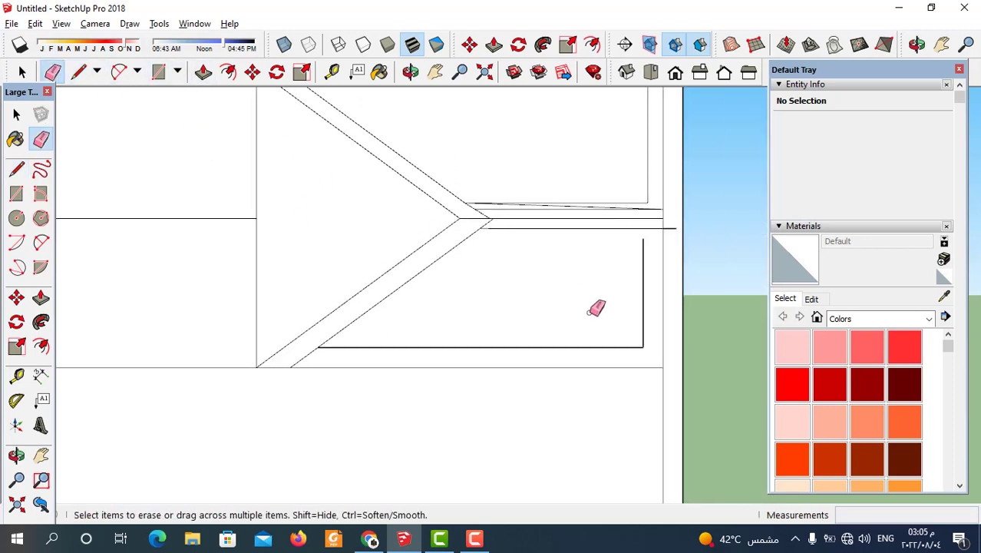
click(643, 296)
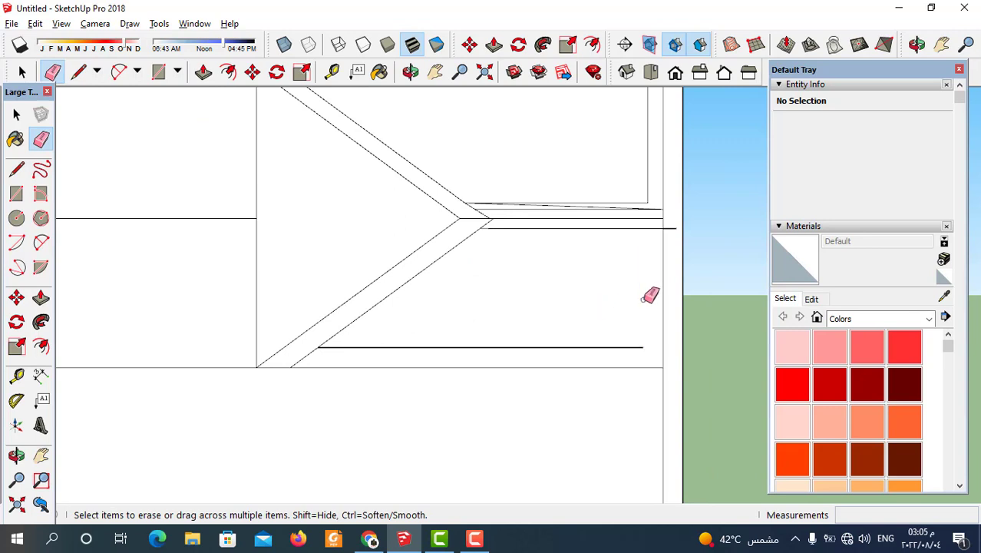
click(605, 347)
scroll(572, 184, up, 1)
scroll(565, 198, up, 1)
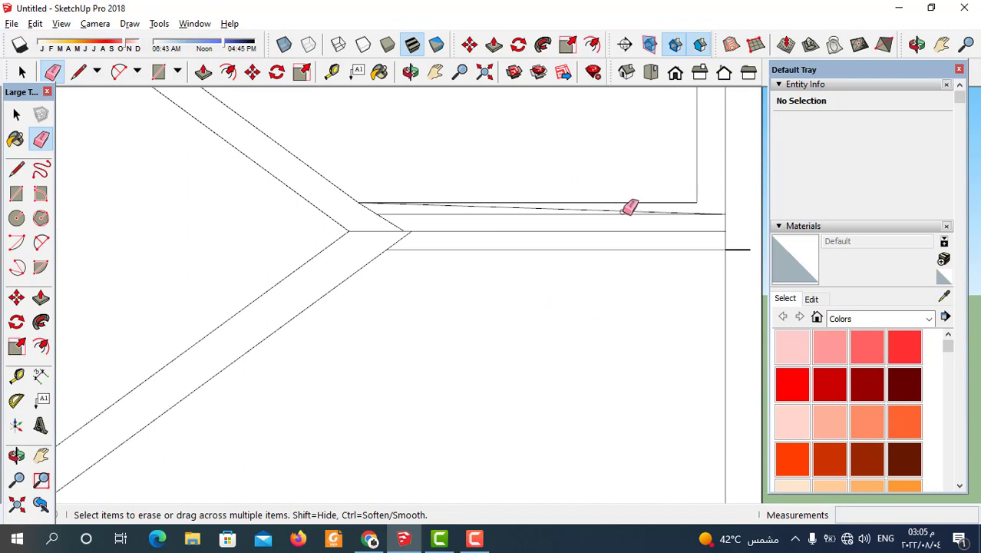
click(622, 210)
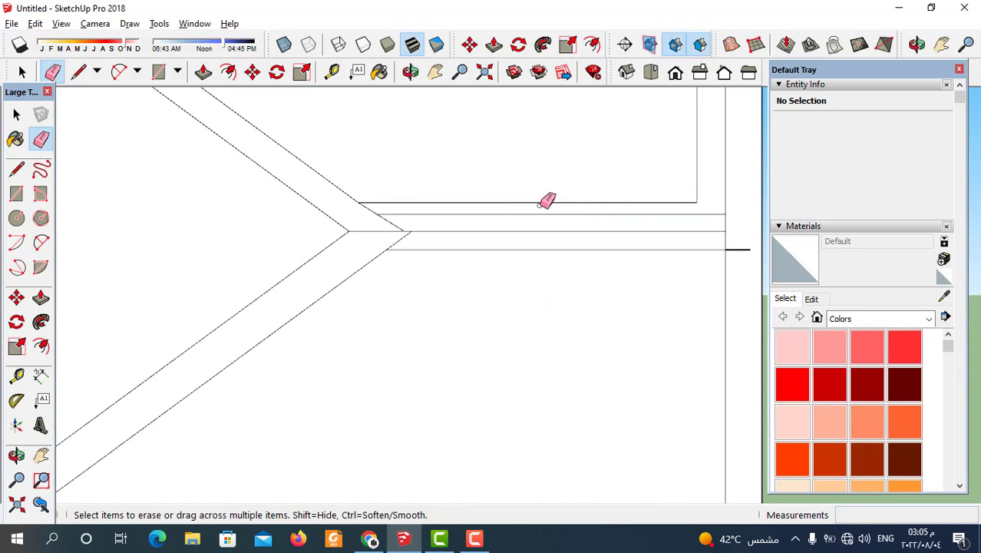
click(544, 202)
Erase the top rectangle's leftover edge, the vertical line beside the chevron, and the left divider.
scroll(610, 185, down, 1)
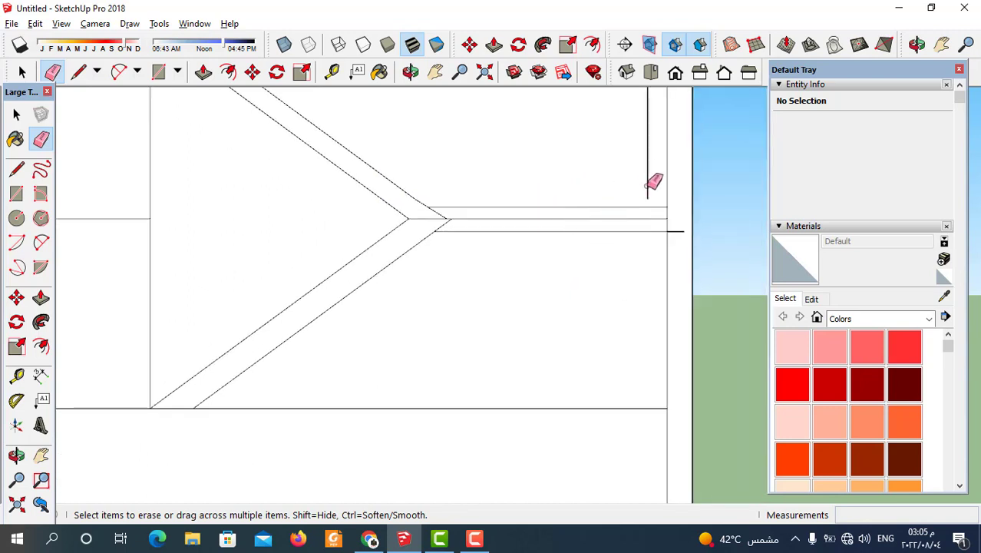
scroll(582, 278, down, 1)
scroll(547, 169, down, 1)
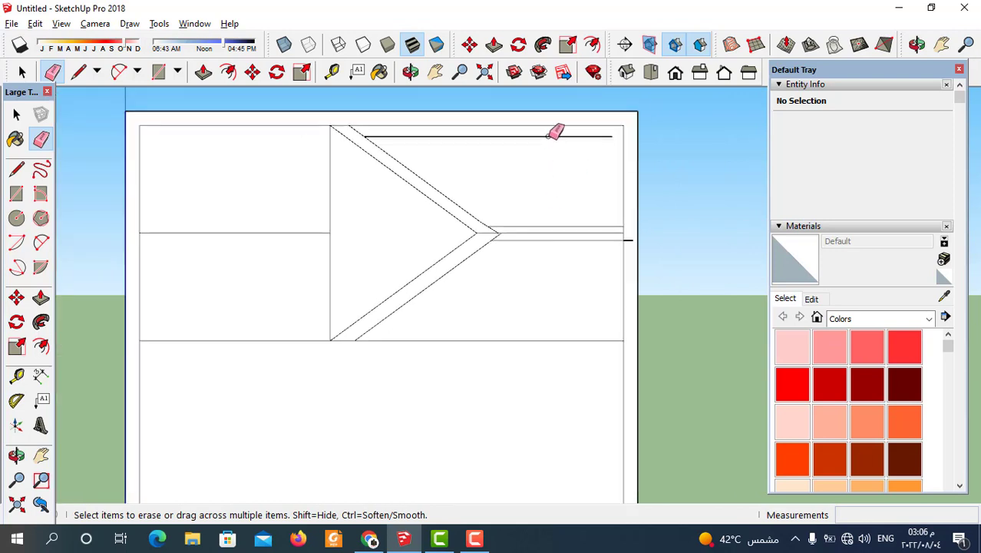
click(549, 136)
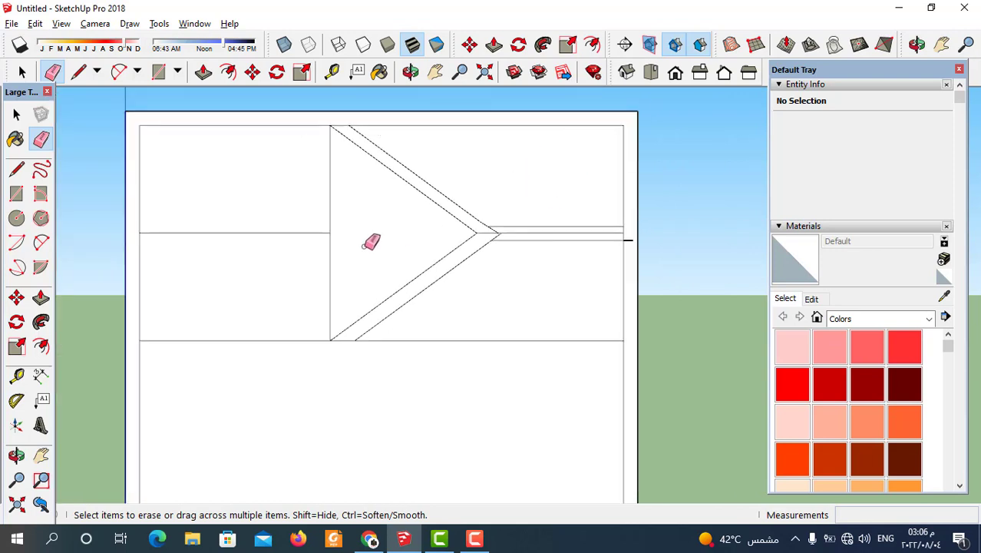
click(330, 269)
click(330, 205)
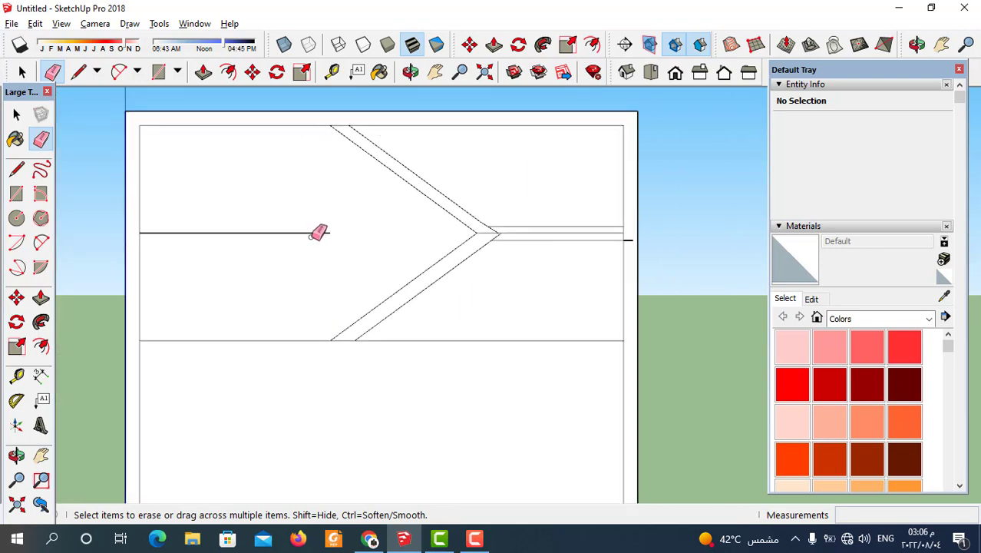
click(324, 233)
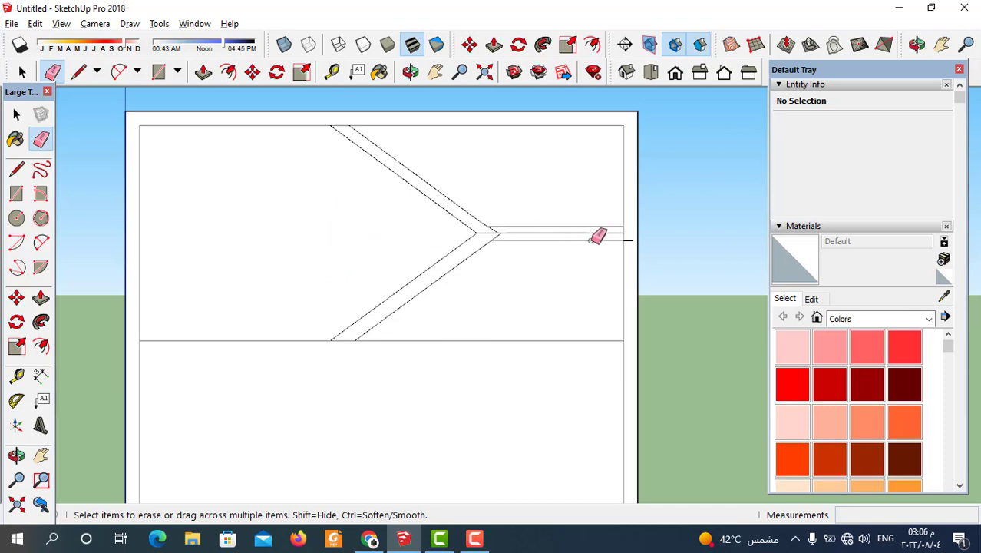
scroll(595, 233, up, 2)
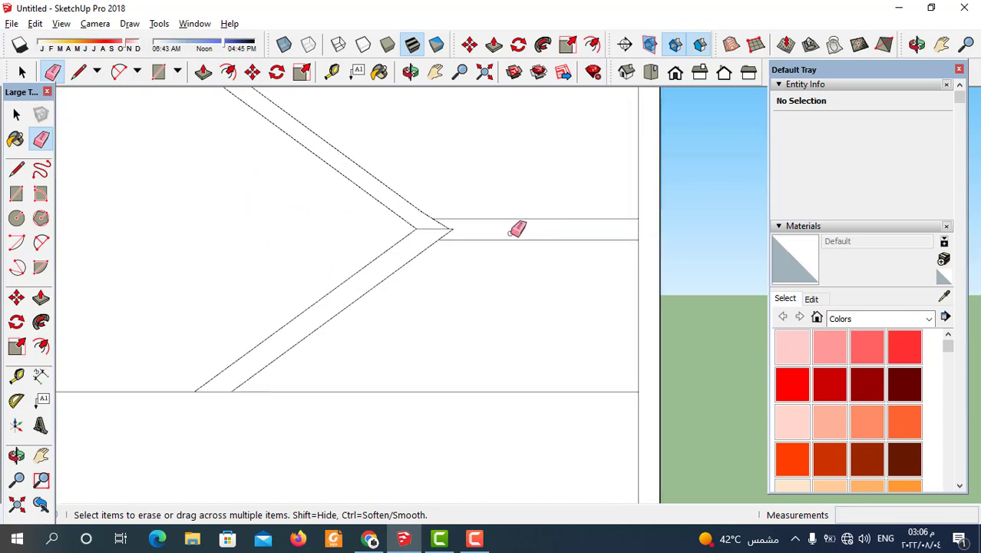
scroll(446, 224, up, 1)
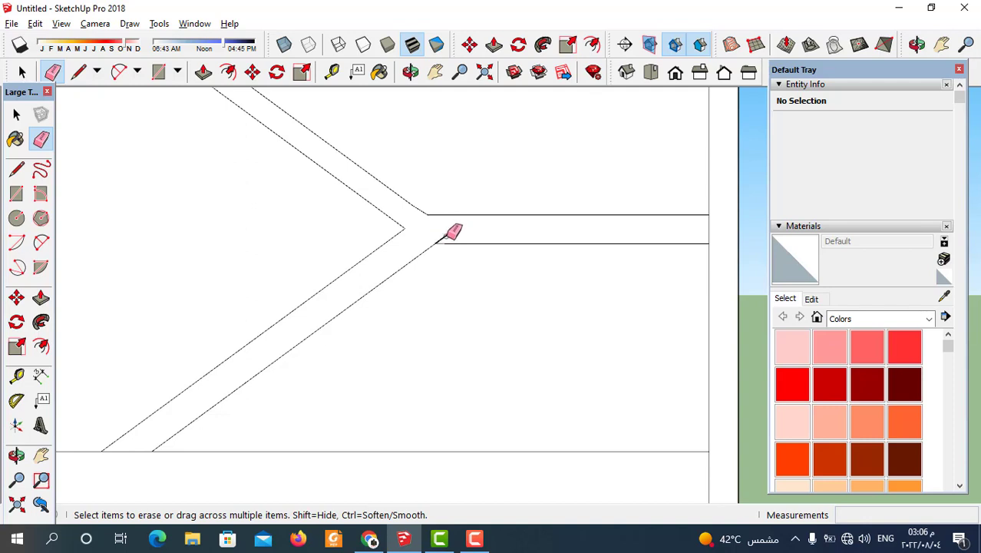
scroll(528, 227, down, 1)
scroll(482, 227, up, 1)
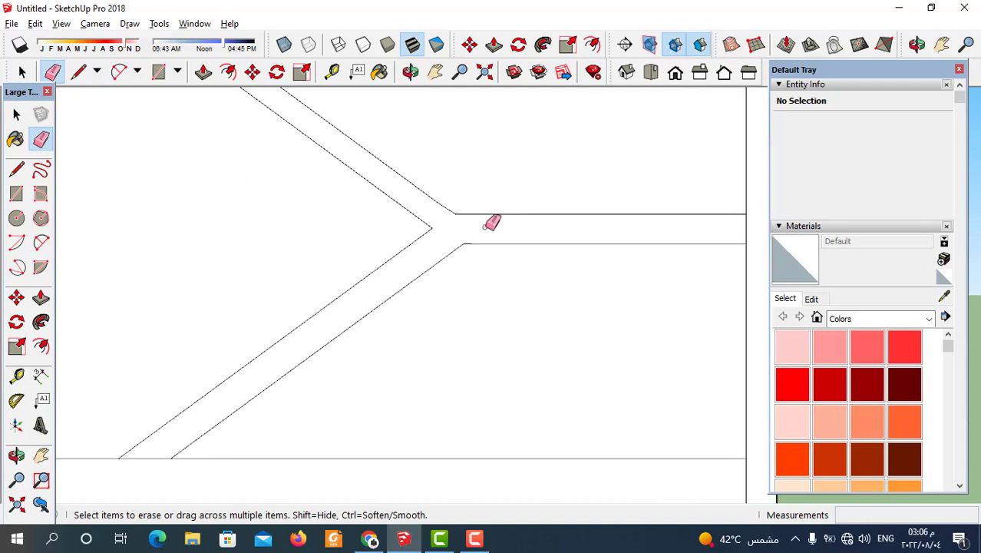
scroll(495, 229, down, 1)
scroll(487, 264, down, 2)
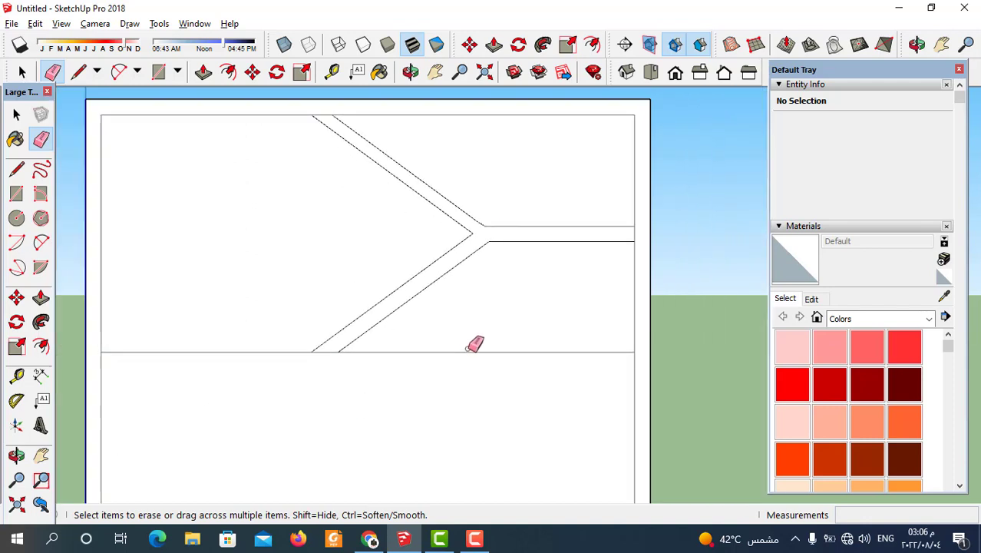
scroll(504, 317, down, 1)
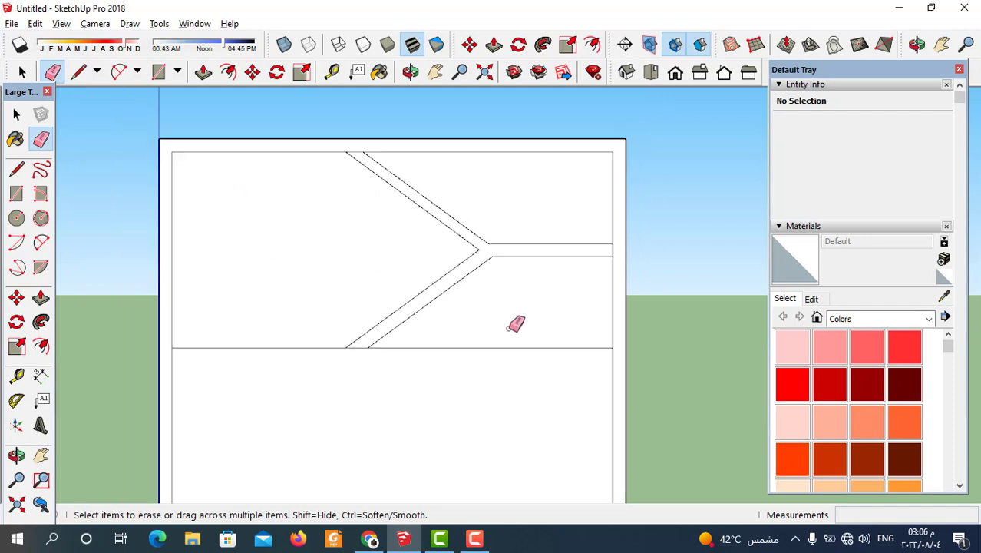
click(22, 72)
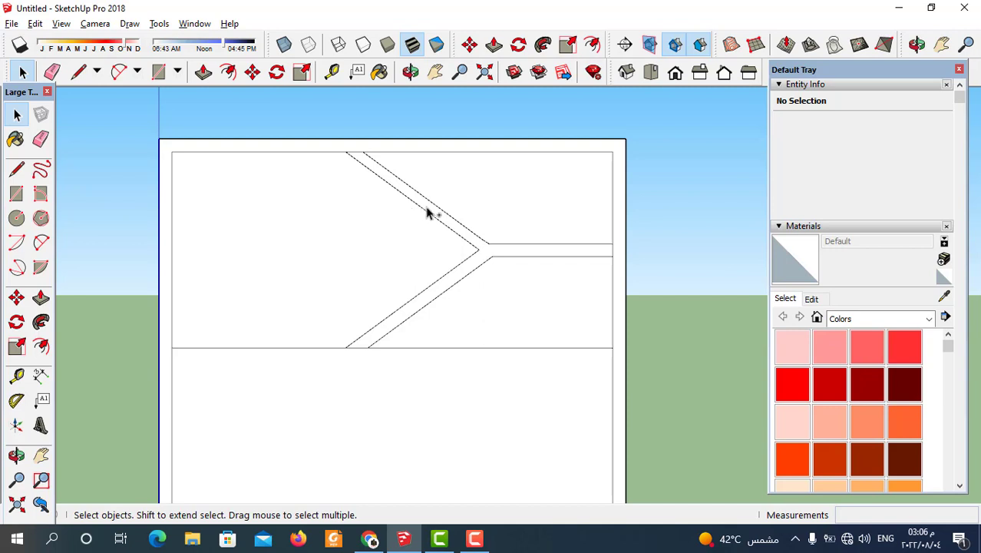
Shift-select the chevron shelf's diagonal and horizontal outline edges, excluding the face, until 8 edges are selected.
click(434, 217)
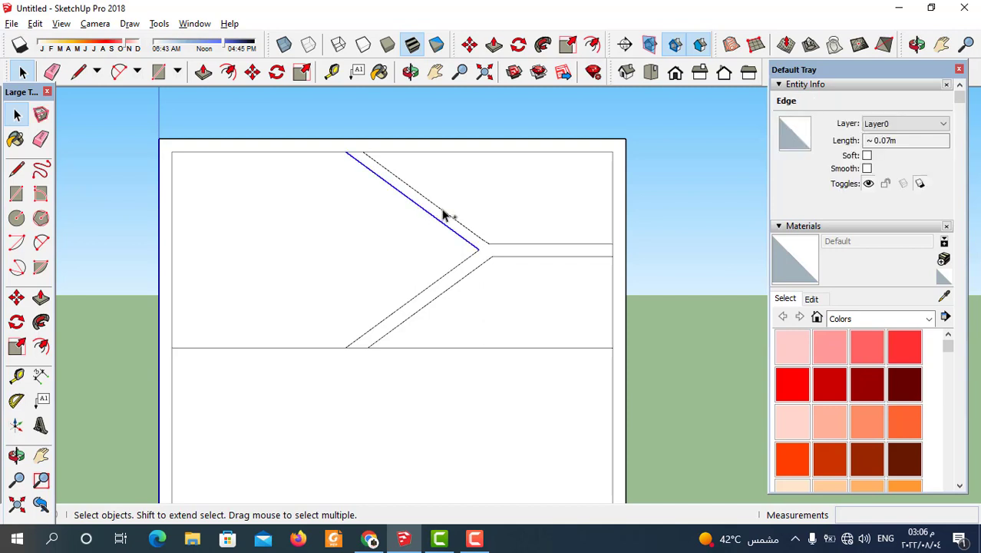
shift+click(443, 215)
scroll(504, 249, up, 2)
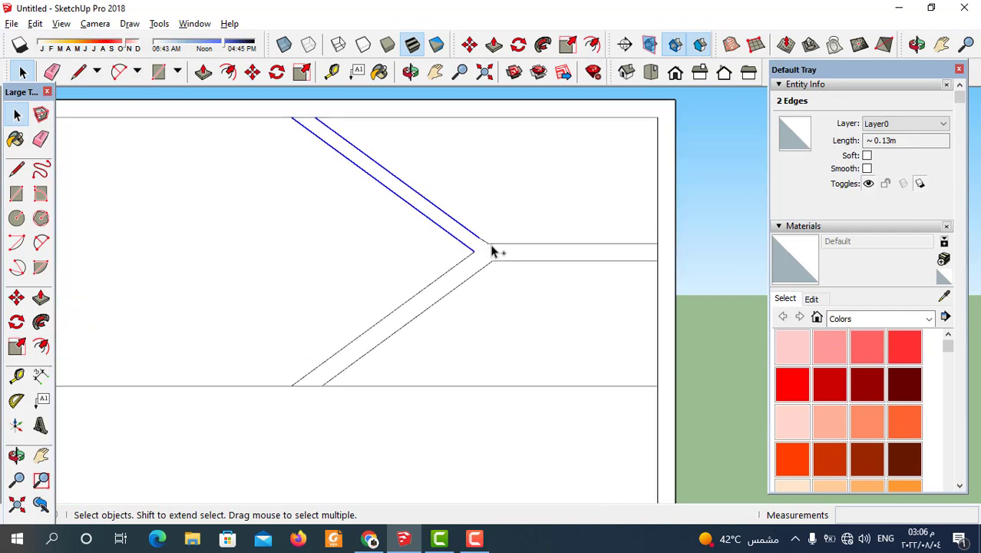
scroll(484, 247, up, 1)
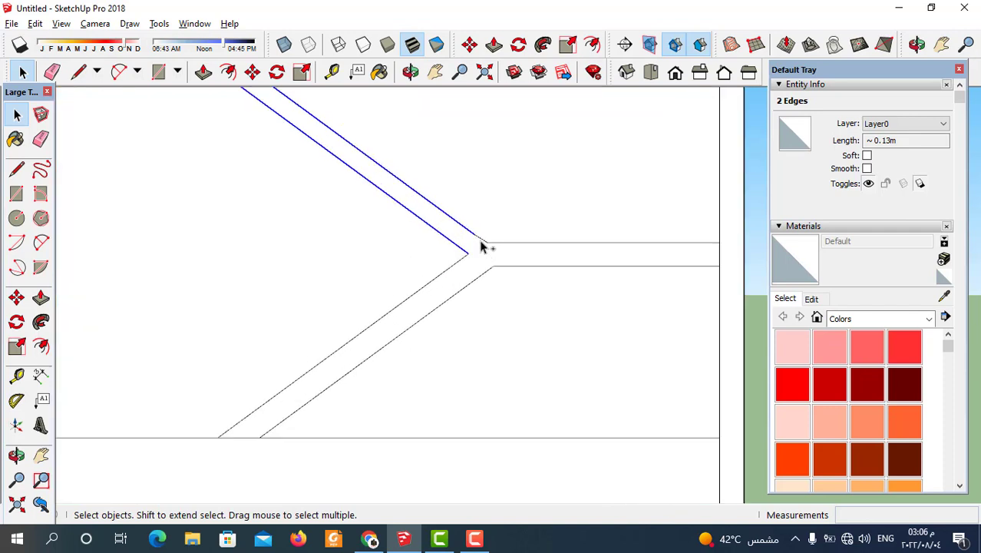
shift+click(510, 267)
shift+click(477, 278)
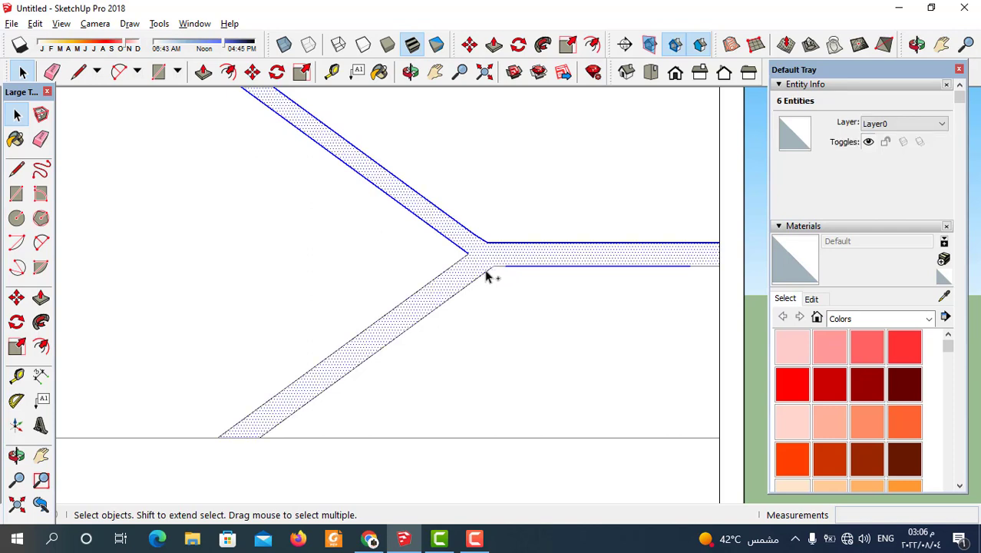
shift+click(474, 269)
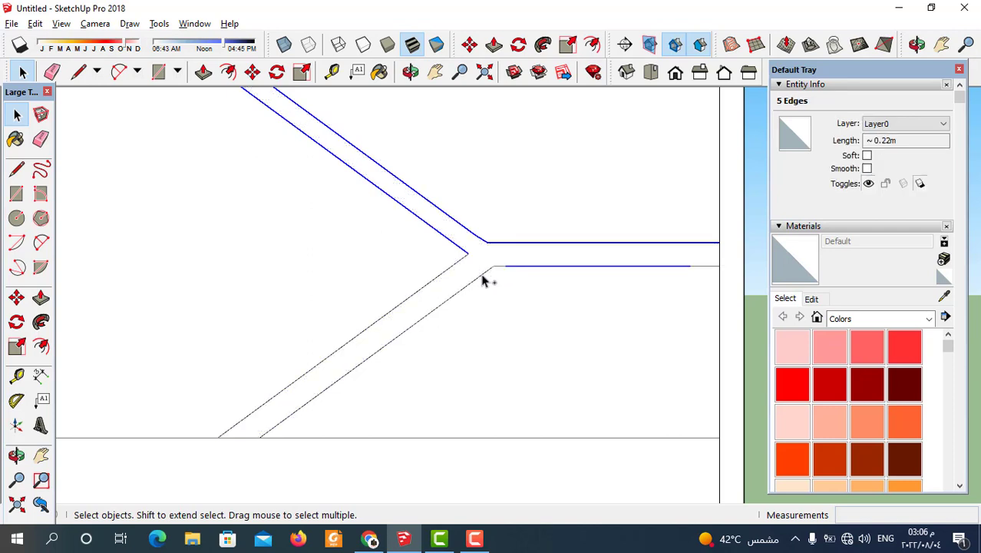
shift+click(483, 276)
shift+click(431, 280)
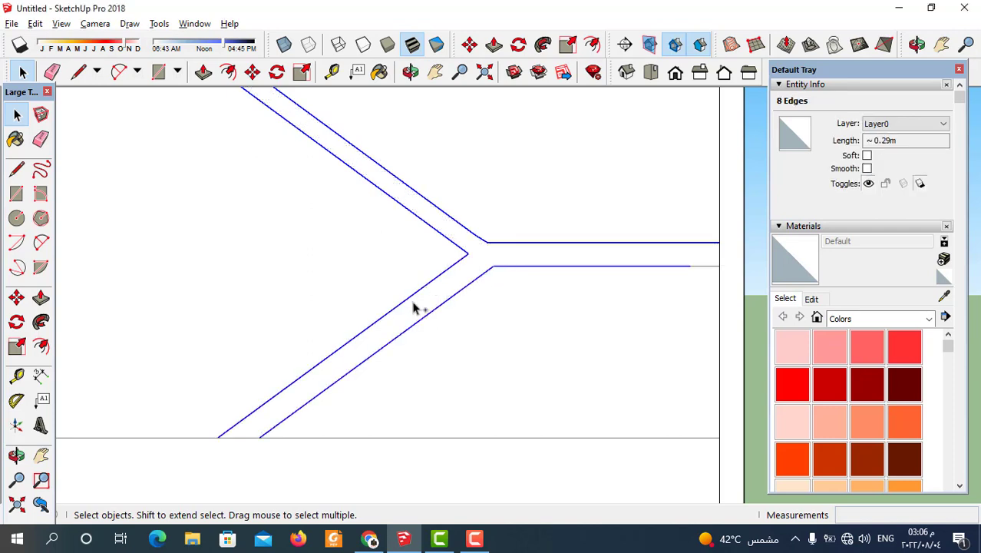
scroll(506, 296, down, 2)
scroll(506, 298, down, 2)
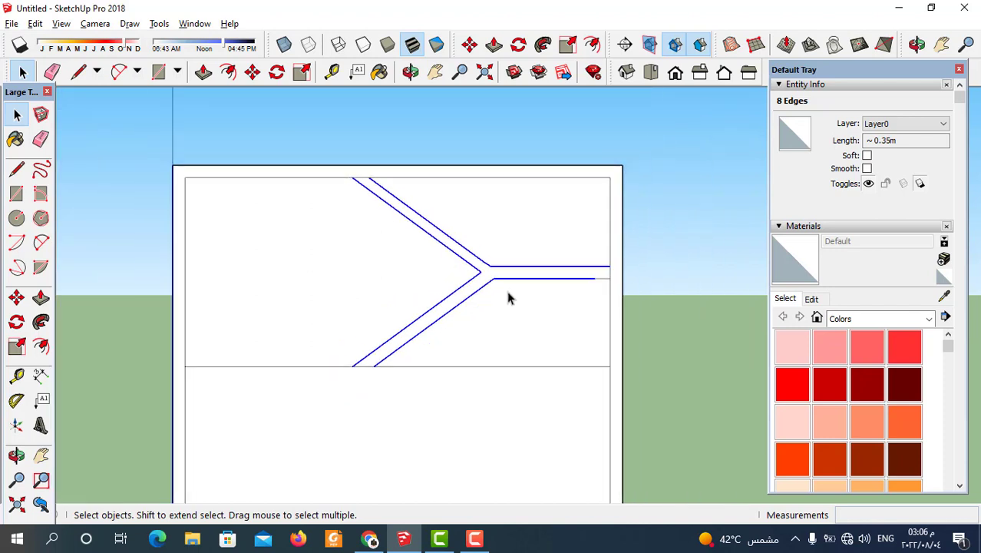
Copy the chevron shelf outline from its top endpoint down to its lower end.
click(253, 72)
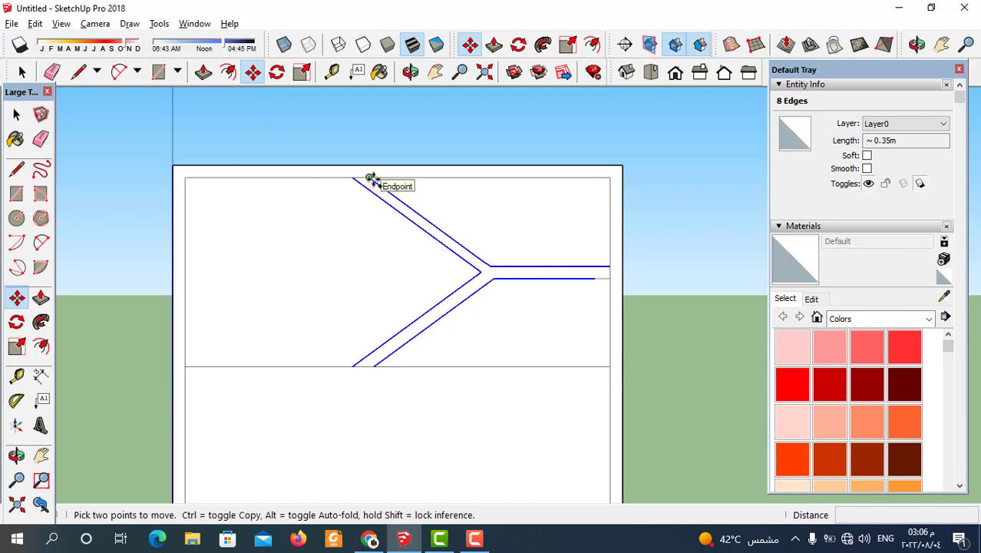
ctrl+click(369, 178)
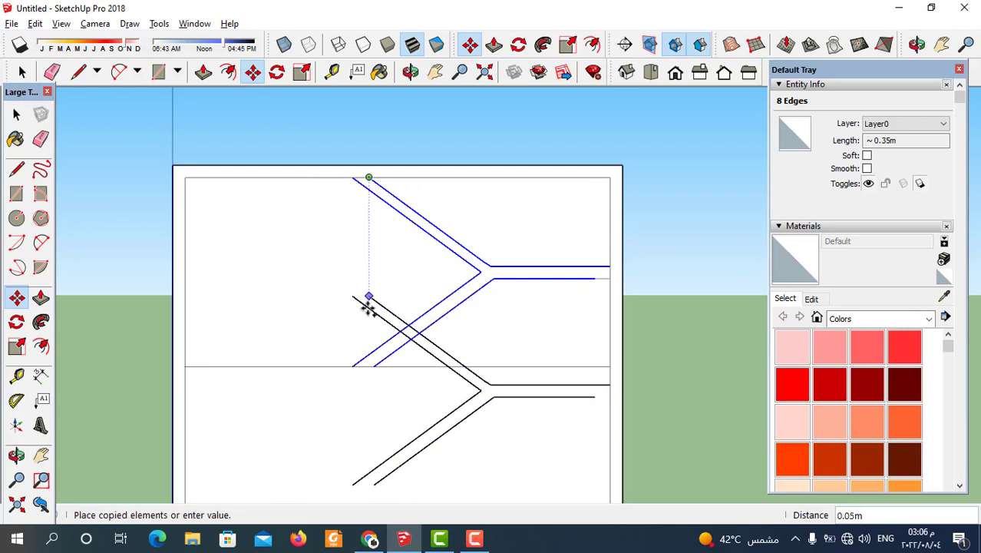
scroll(373, 368, up, 2)
click(369, 367)
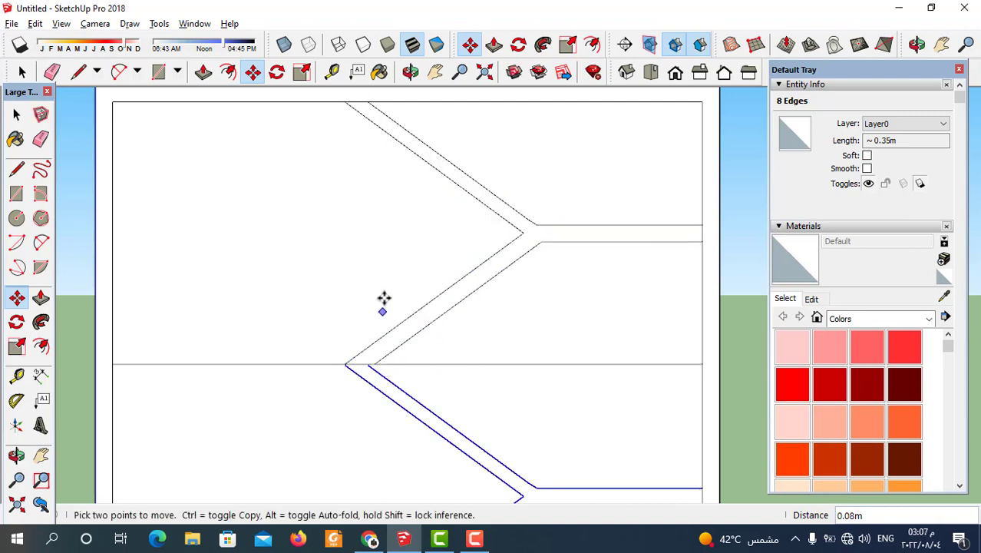
scroll(383, 300, down, 3)
scroll(433, 203, down, 2)
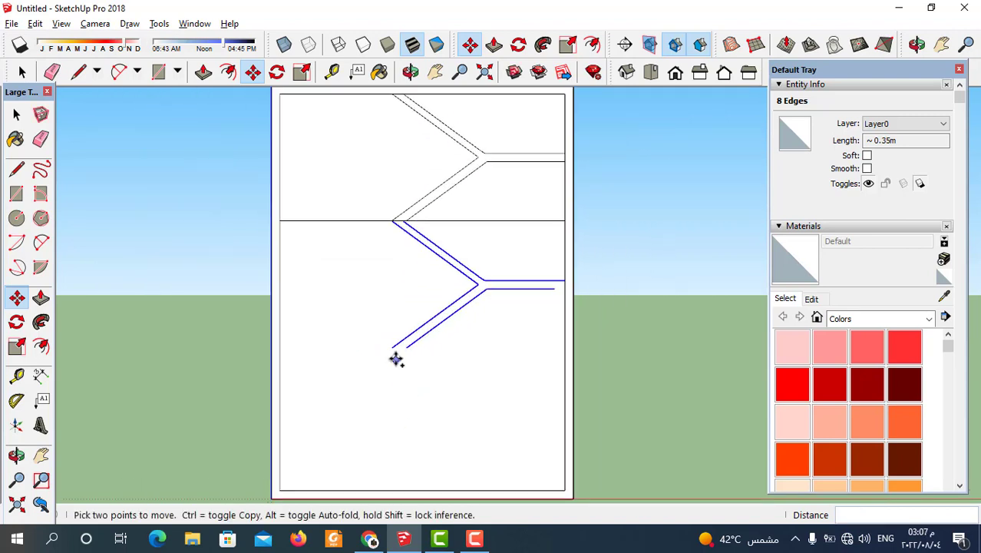
Copy the new chevron again below the first copy to extend the zigzag.
click(391, 222)
key(ctrl)
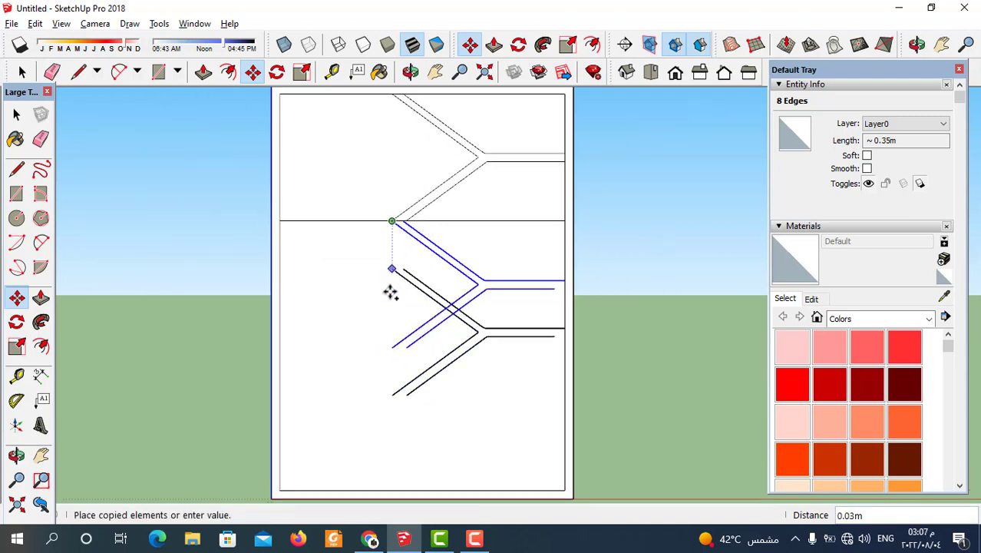
click(391, 350)
scroll(536, 216, down, 2)
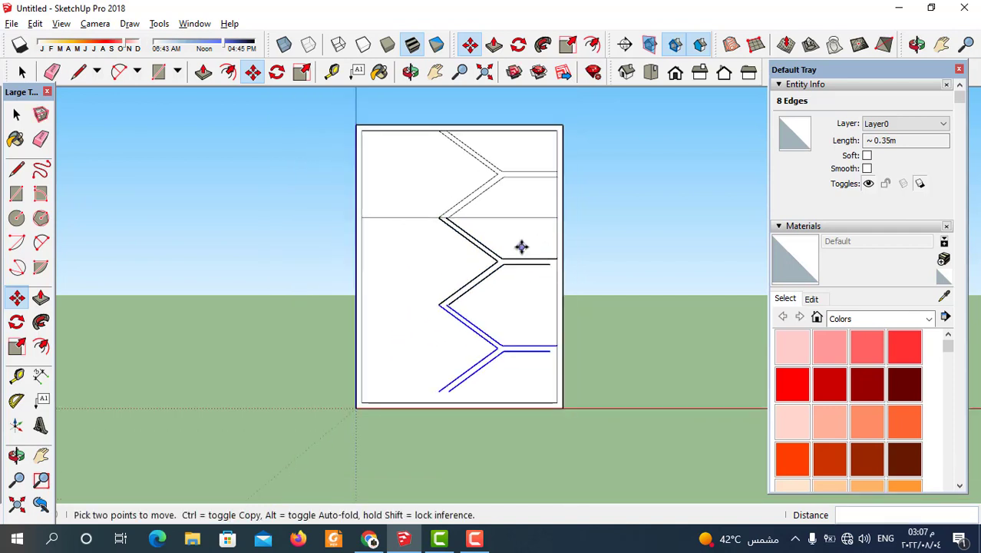
scroll(521, 246, down, 1)
scroll(539, 275, up, 1)
scroll(509, 237, down, 1)
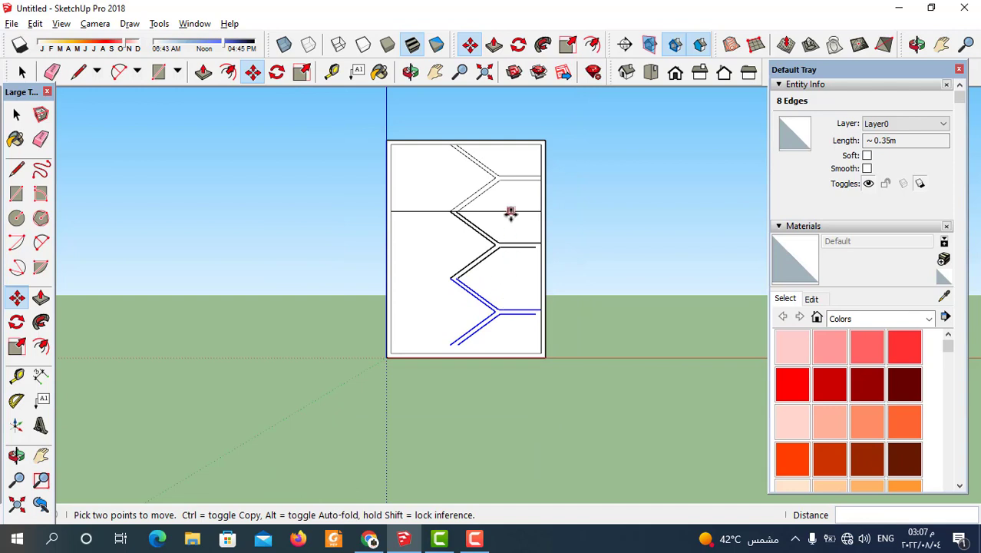
scroll(511, 214, up, 1)
Begin a new line at the end of the black shelf.
click(79, 71)
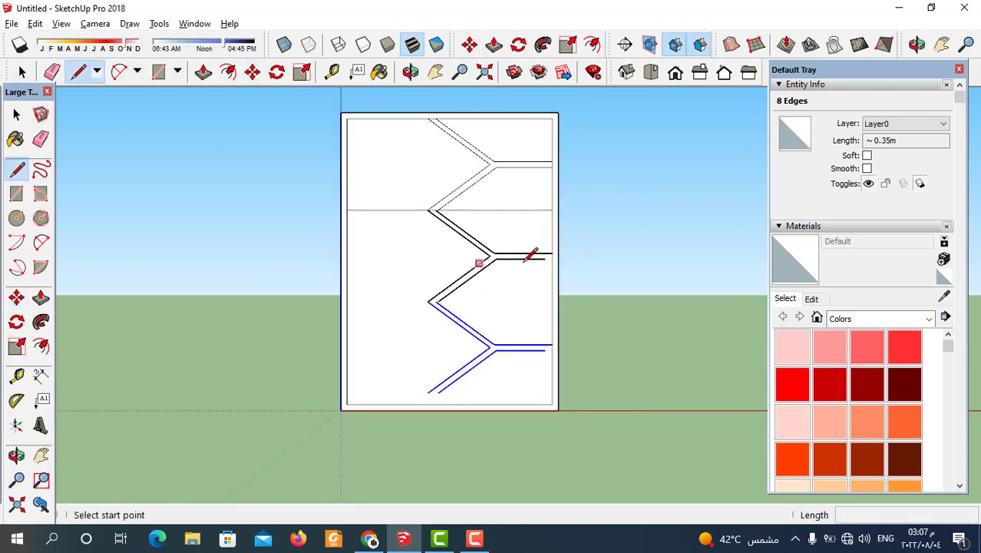
scroll(537, 257, up, 1)
scroll(544, 249, up, 1)
click(526, 254)
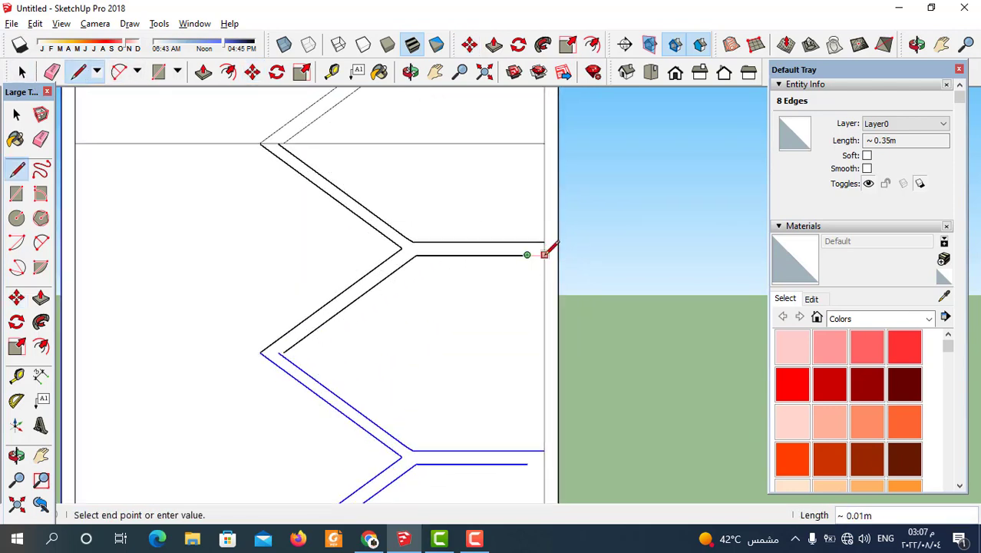
Try a line from the blue shelf's end, cancel it, and zoom around the chevrons.
scroll(542, 245, down, 1)
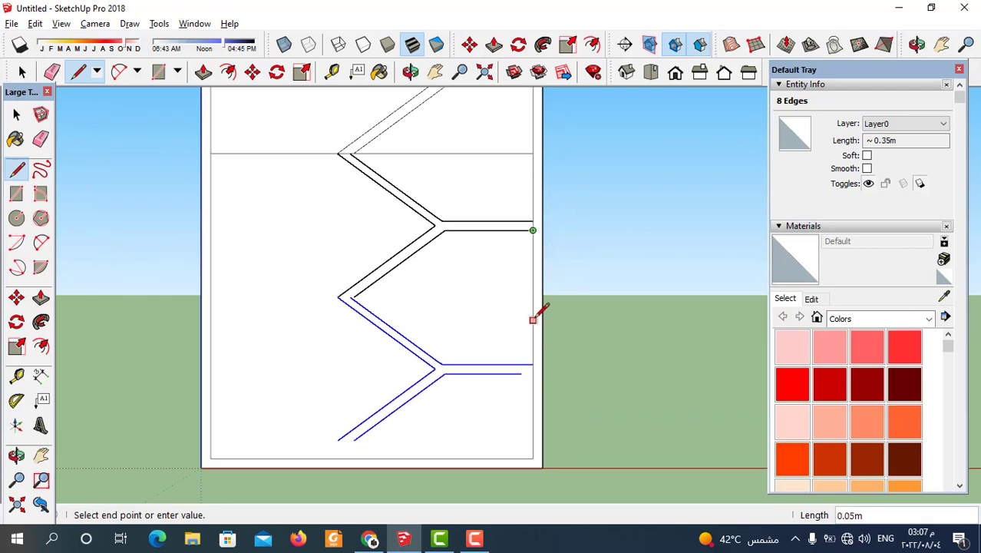
key(Escape)
scroll(528, 367, up, 1)
click(519, 372)
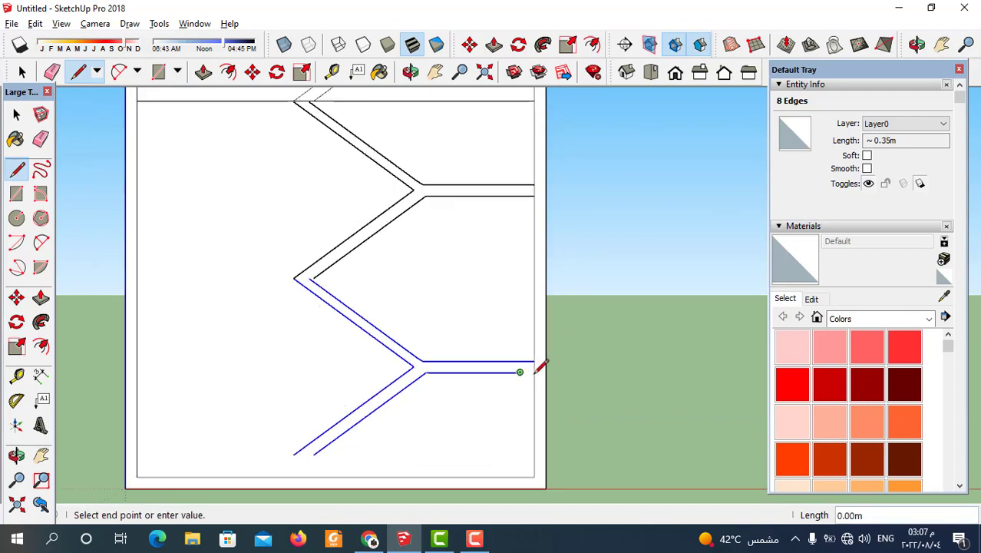
key(Escape)
scroll(480, 380, down, 1)
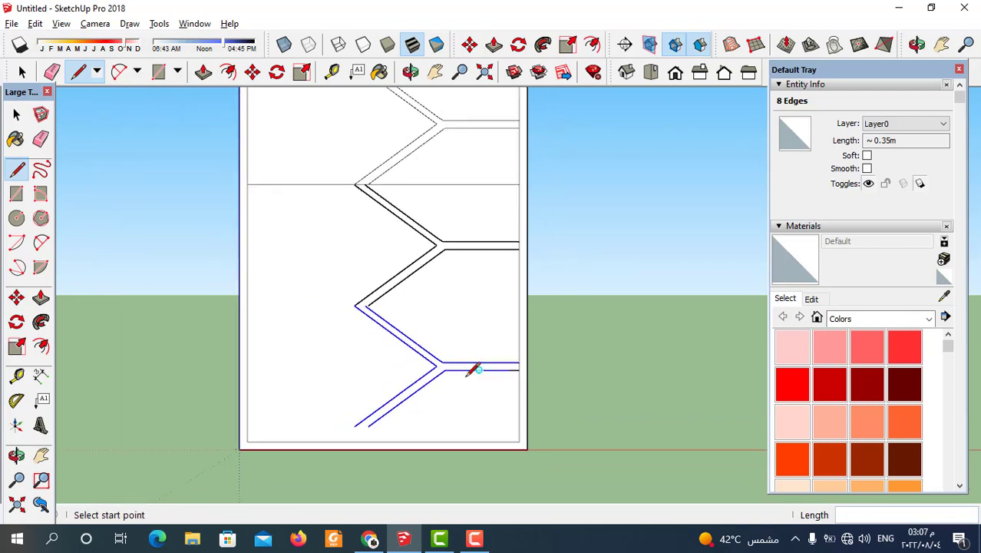
scroll(469, 306, down, 1)
scroll(465, 142, up, 1)
scroll(399, 131, up, 1)
scroll(429, 176, up, 2)
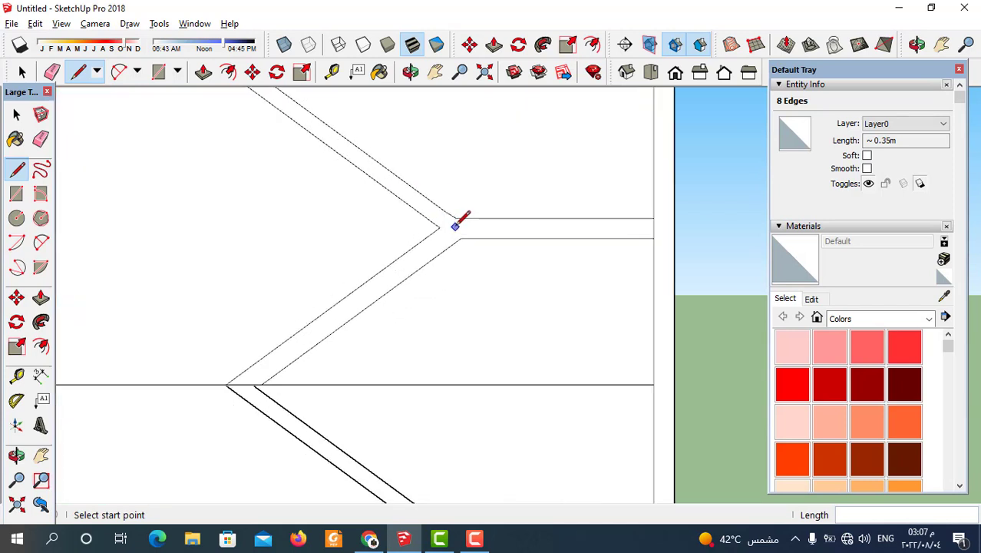
scroll(503, 205, up, 1)
scroll(472, 322, down, 2)
scroll(368, 320, up, 2)
scroll(375, 325, up, 1)
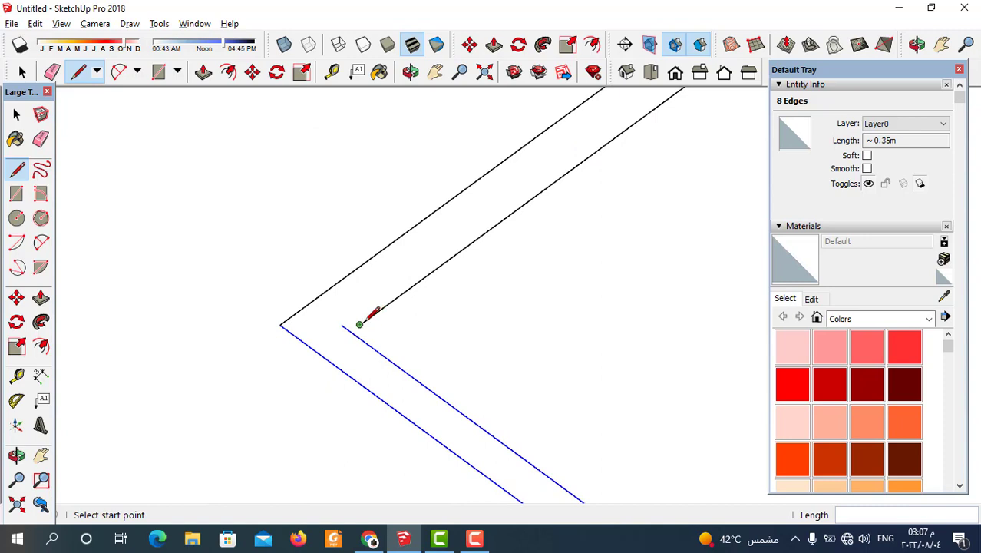
Try a line from the lower chevron's inner corner, then cancel it and zoom out.
click(359, 324)
key(Escape)
scroll(376, 291, down, 2)
scroll(434, 273, down, 1)
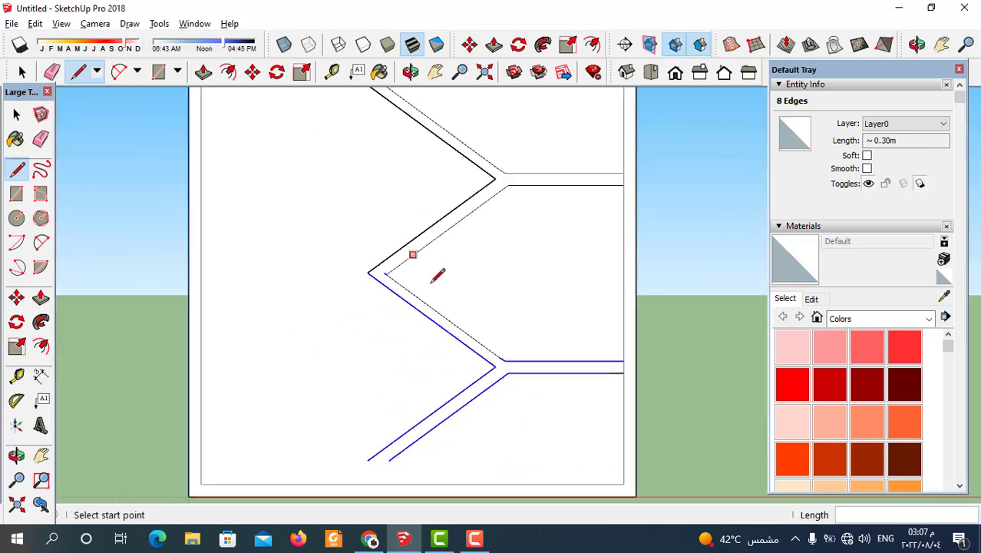
scroll(453, 286, down, 1)
scroll(455, 338, down, 1)
scroll(445, 422, up, 1)
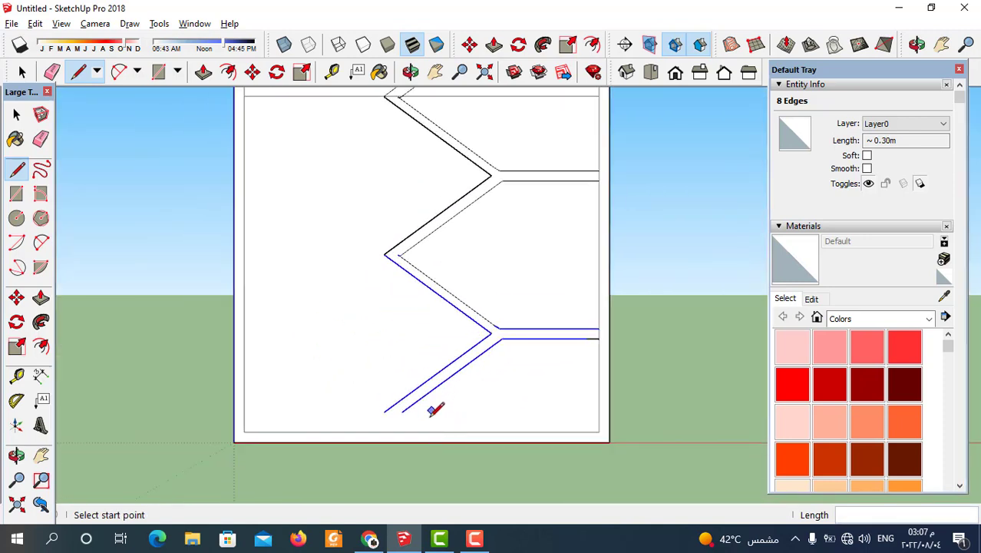
scroll(430, 413, down, 1)
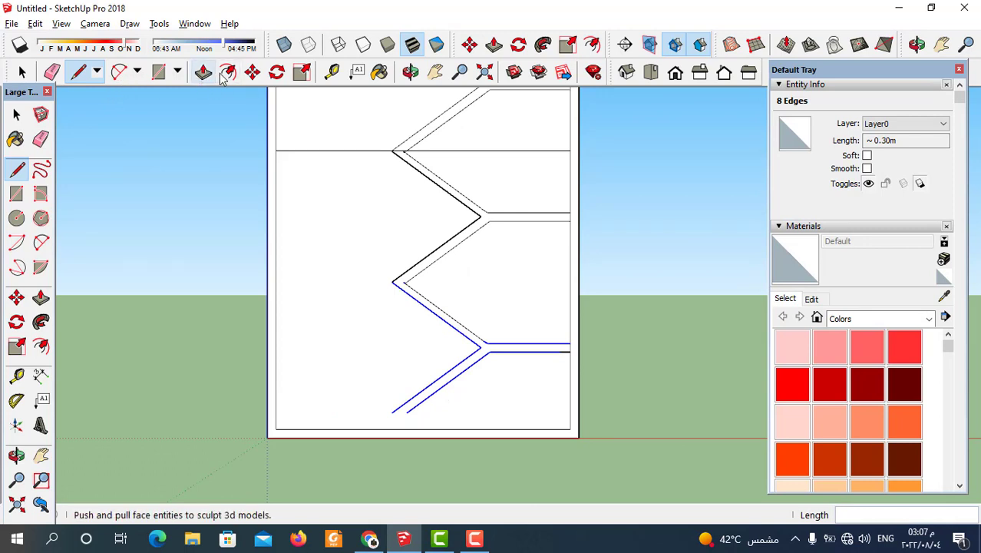
Leave the Line tool and window-select the outer sheet's bottom edge.
click(231, 423)
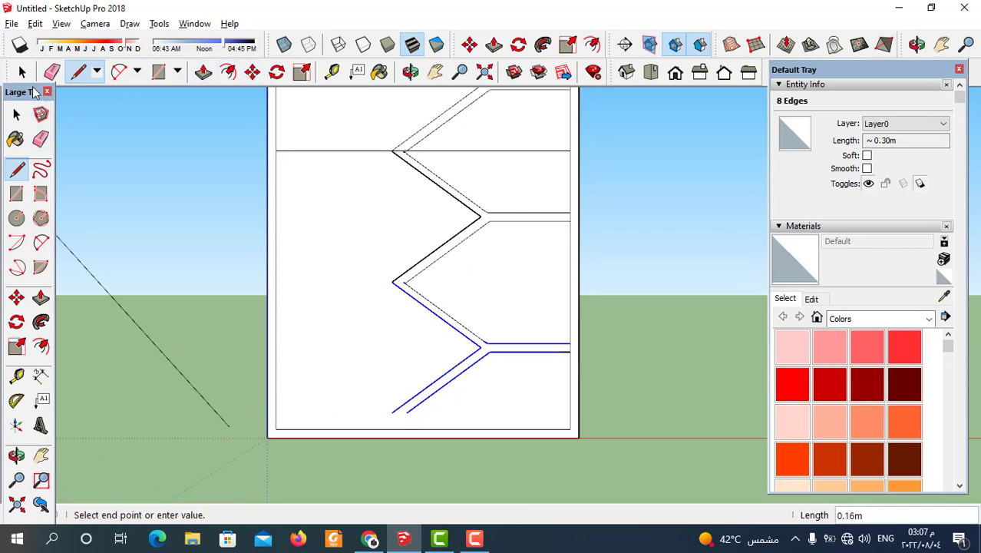
key(space)
drag(237, 417, 626, 461)
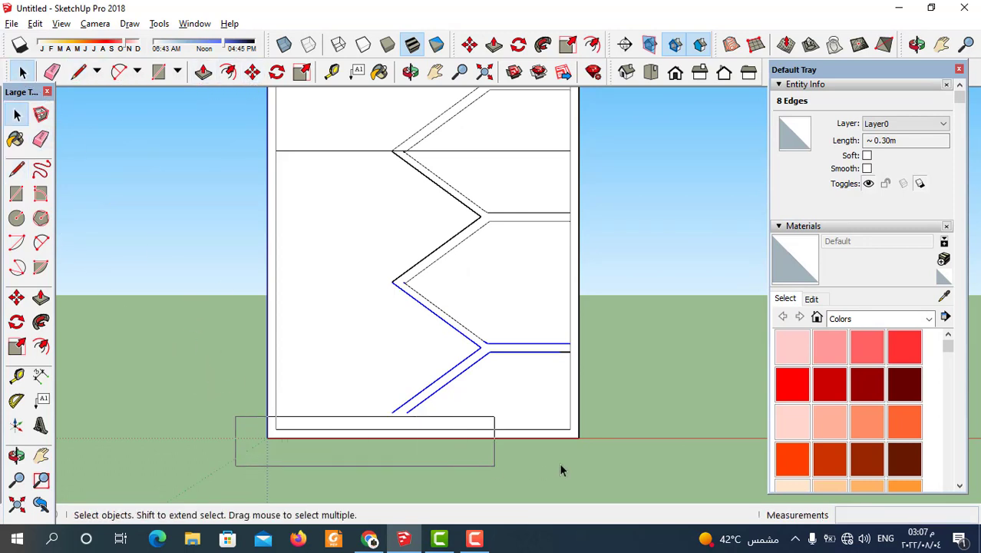
click(252, 72)
scroll(414, 445, up, 2)
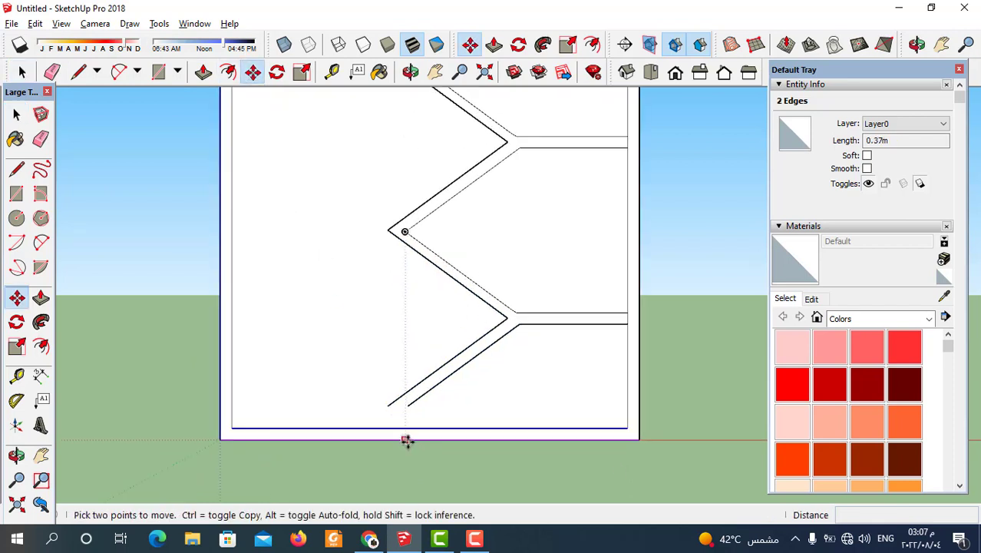
click(406, 440)
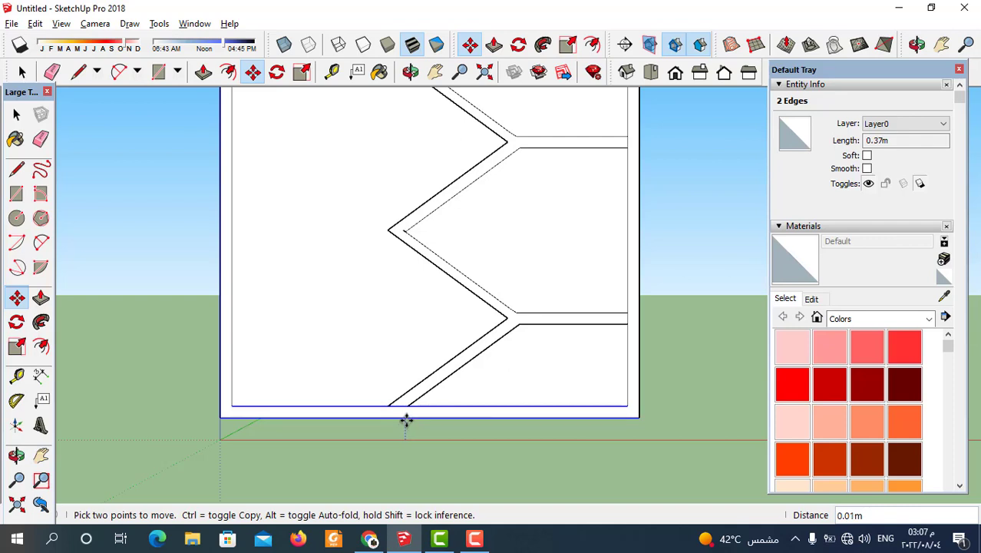
click(405, 416)
scroll(476, 387, down, 5)
scroll(456, 361, up, 1)
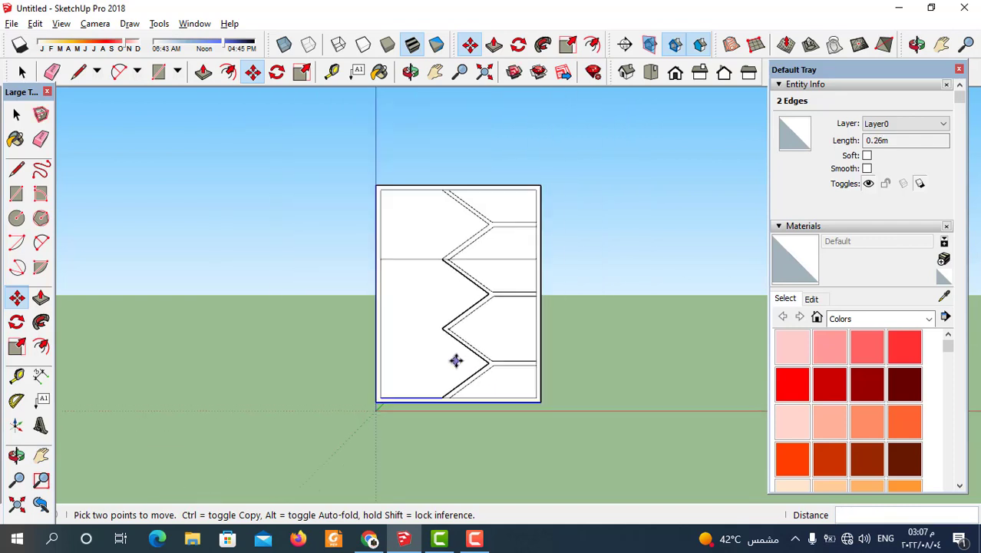
scroll(456, 361, up, 1)
scroll(564, 198, up, 1)
scroll(562, 200, down, 1)
scroll(498, 354, up, 2)
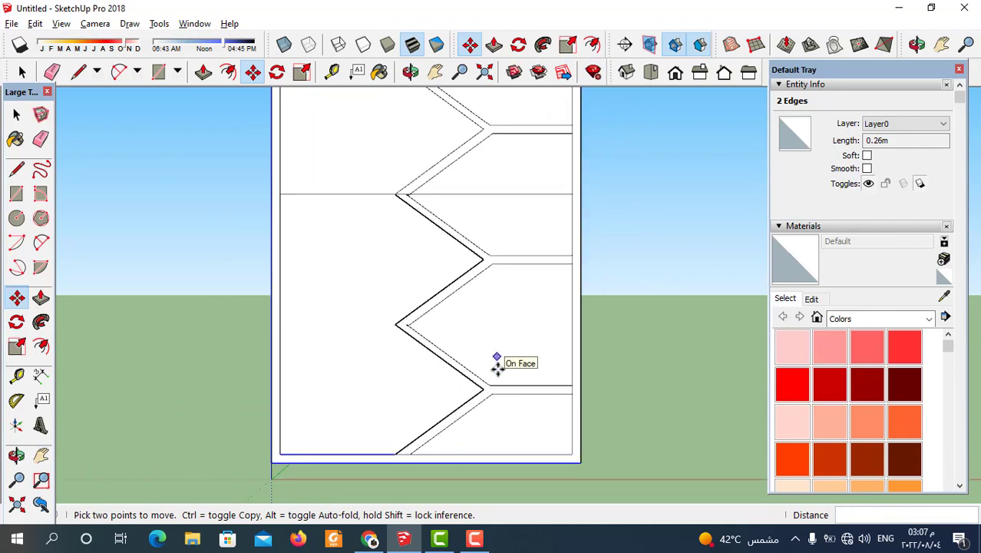
scroll(497, 367, down, 1)
scroll(431, 138, up, 3)
scroll(409, 171, up, 2)
scroll(420, 382, down, 3)
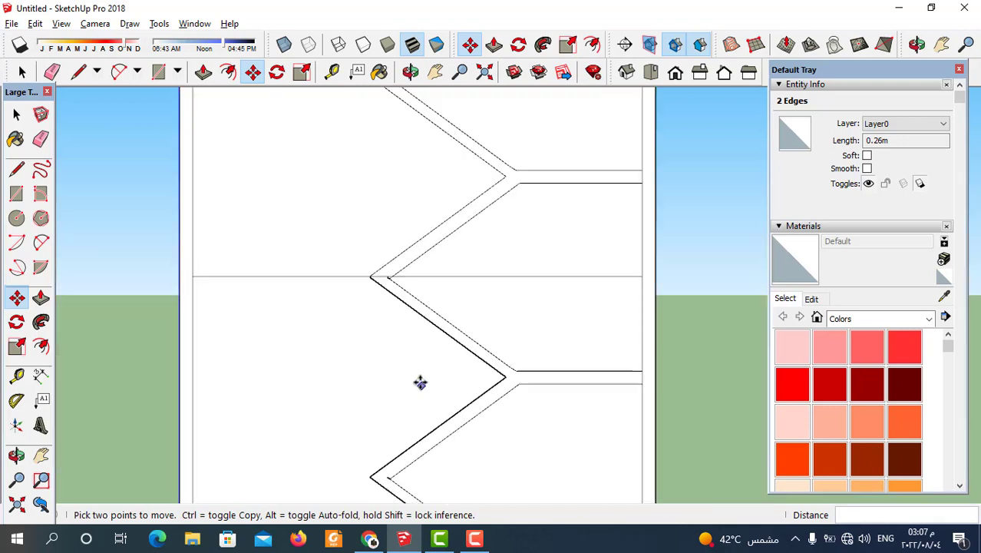
scroll(363, 154, down, 1)
click(52, 72)
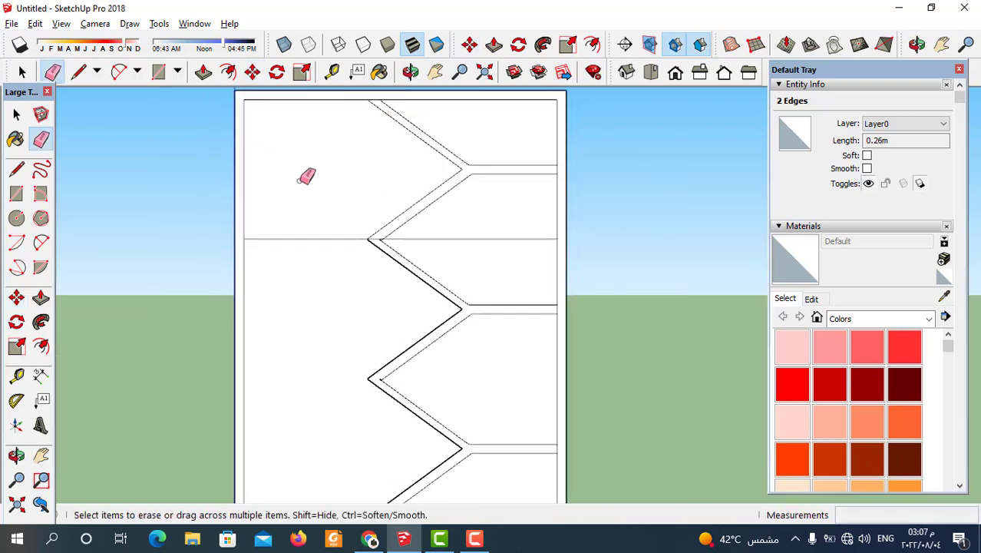
click(332, 239)
scroll(461, 215, down, 1)
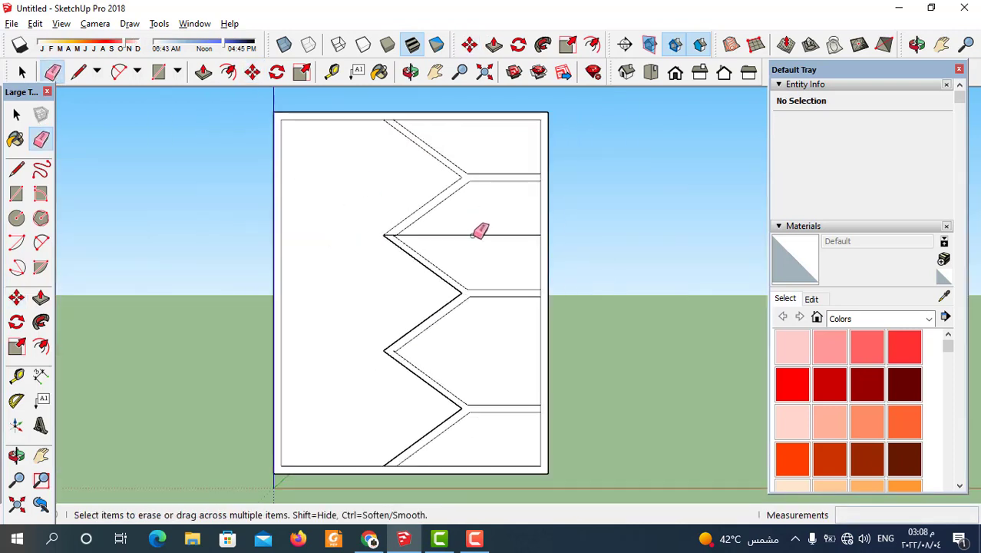
click(476, 234)
scroll(416, 219, up, 1)
scroll(408, 223, up, 2)
scroll(409, 228, up, 2)
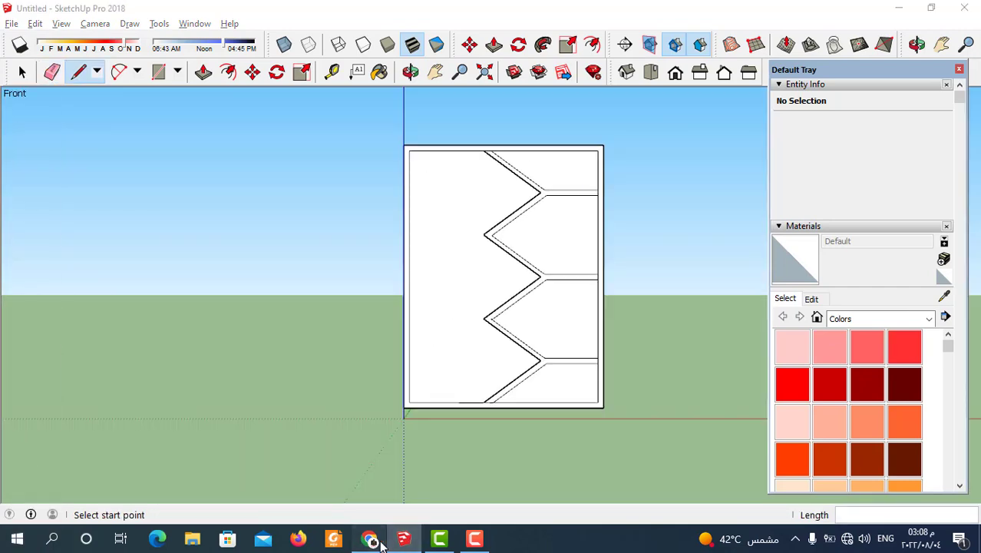
click(379, 541)
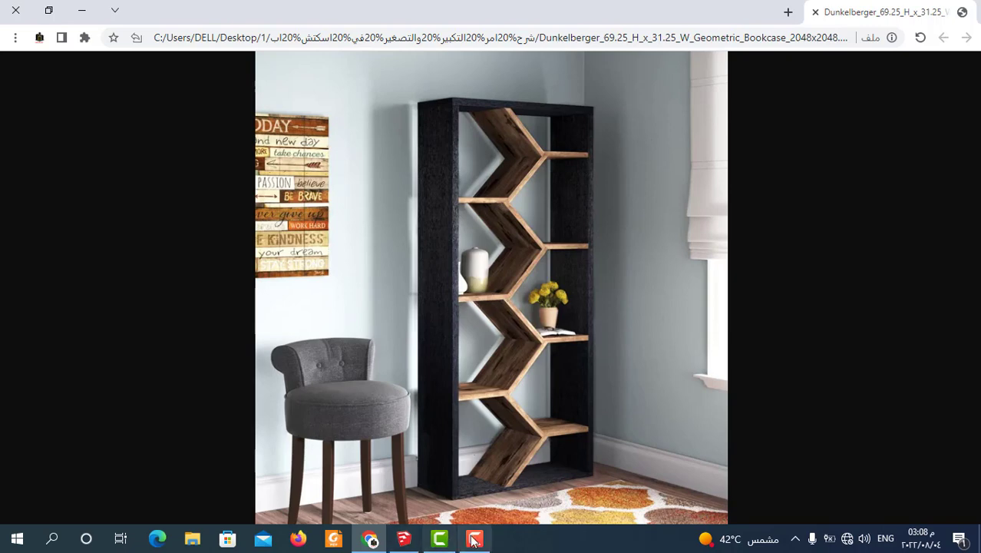
click(417, 540)
Draw two horizontal shelf lines from the upper zigzag corner to the frame's inner left side.
scroll(468, 339, up, 2)
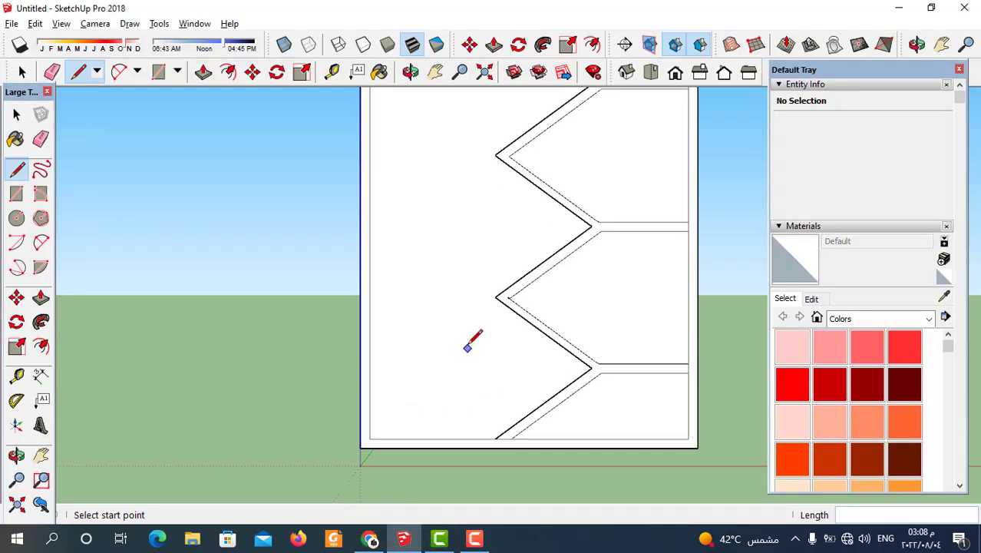
scroll(468, 339, up, 1)
scroll(632, 335, down, 1)
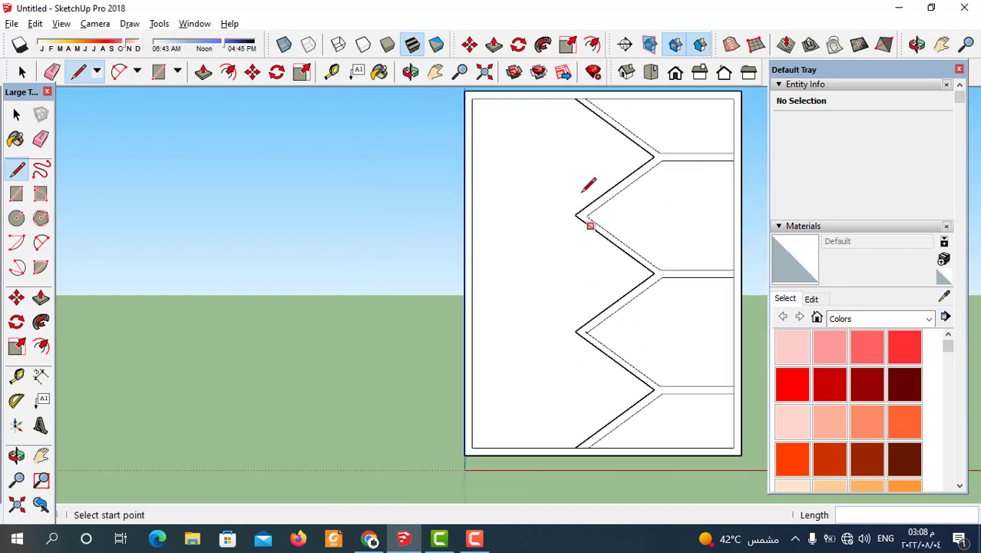
scroll(587, 188, up, 2)
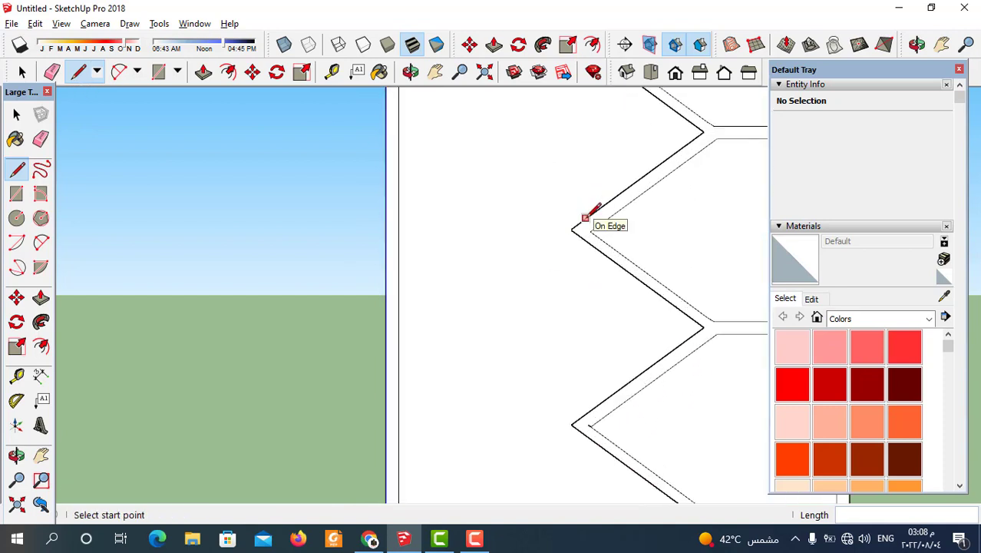
click(584, 218)
click(399, 218)
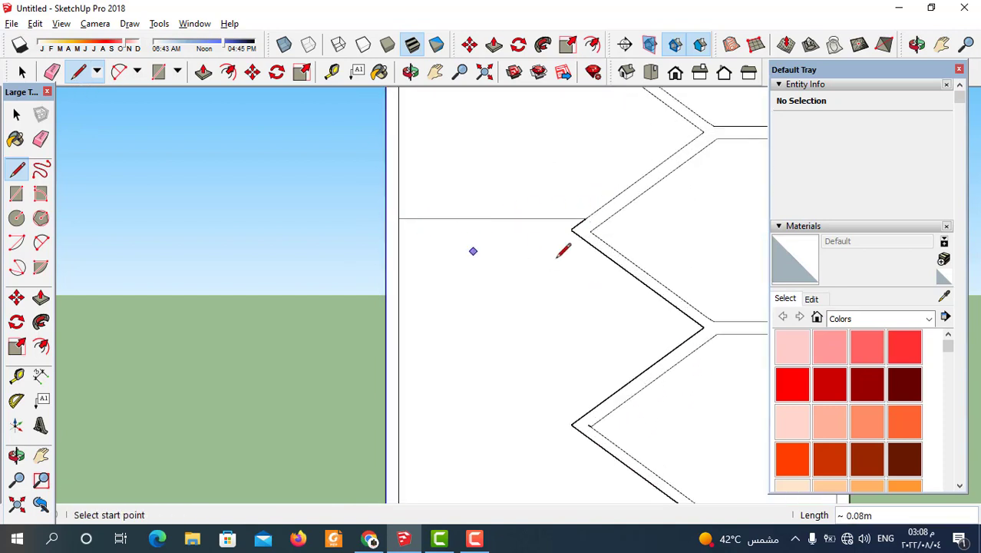
click(577, 233)
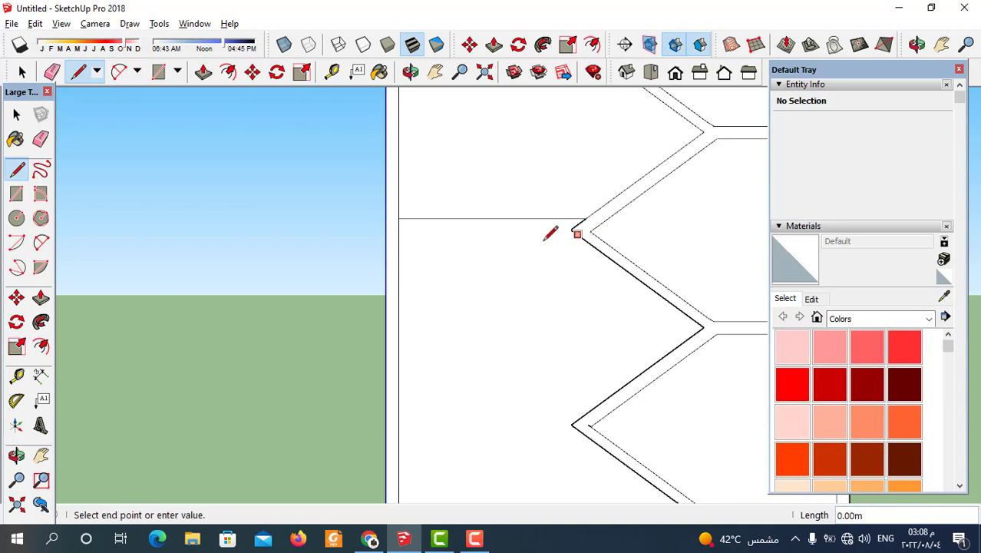
click(400, 233)
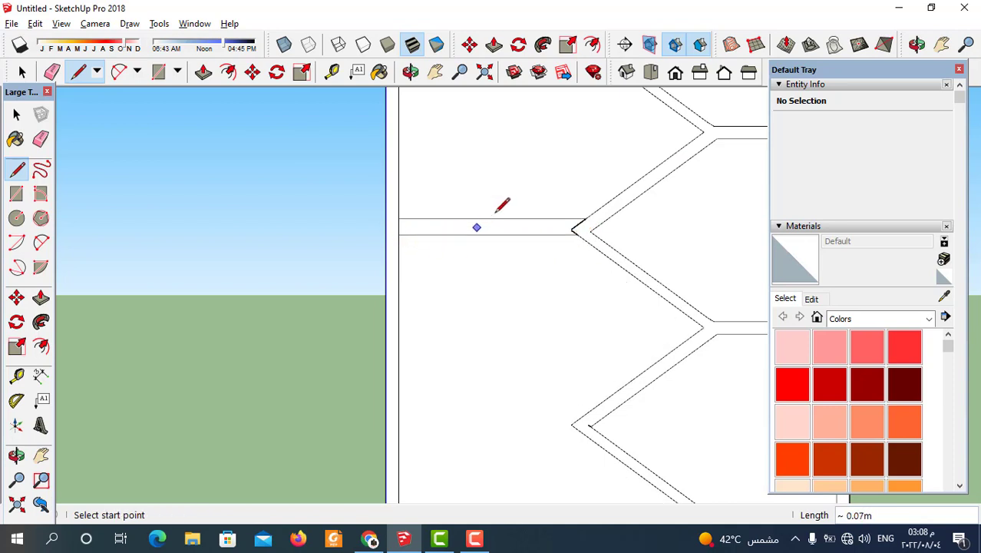
Draw two more shelf lines from the next zigzag corner to the inner left edge, redoing a misplaced one.
scroll(507, 207, down, 5)
scroll(525, 245, up, 2)
scroll(528, 278, up, 1)
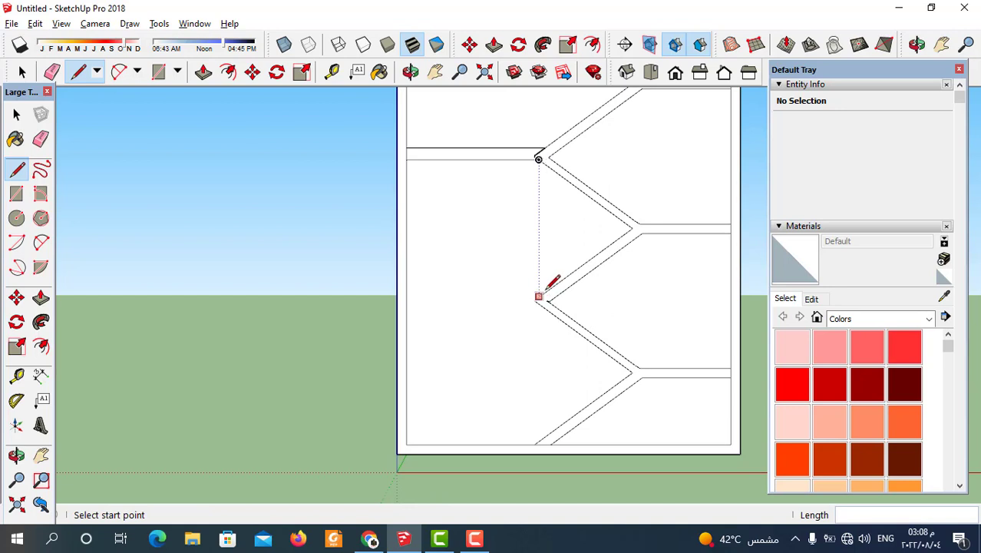
scroll(538, 296, up, 2)
click(548, 291)
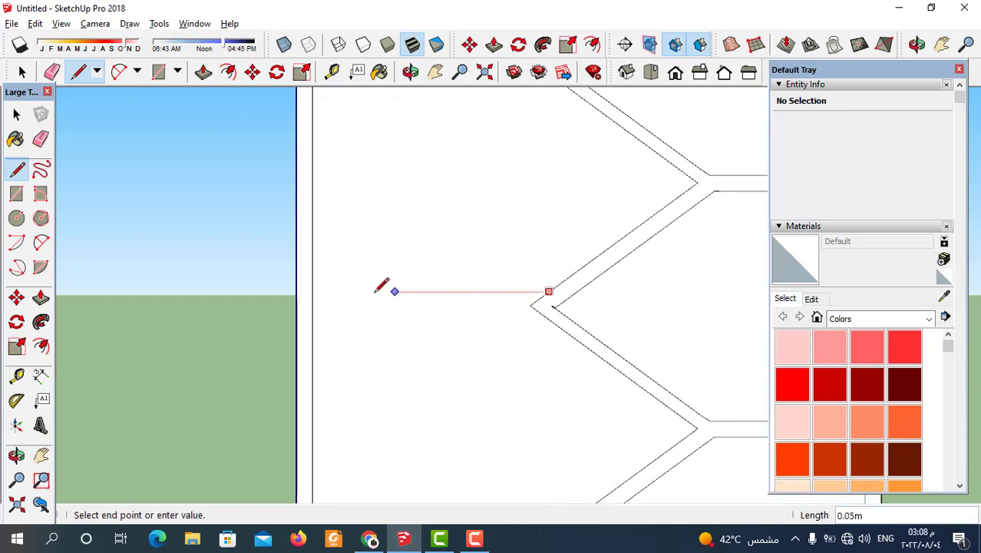
click(311, 291)
click(548, 318)
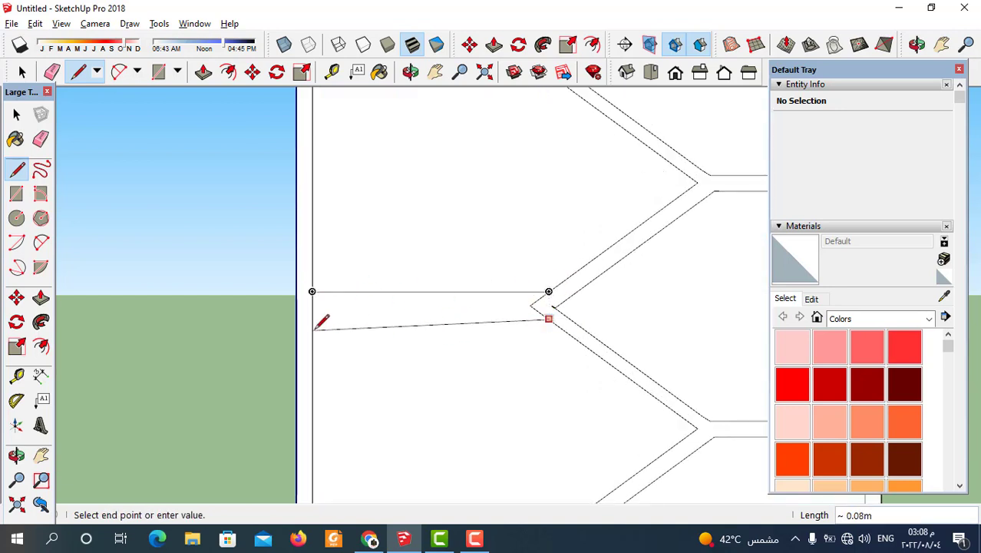
key(Escape)
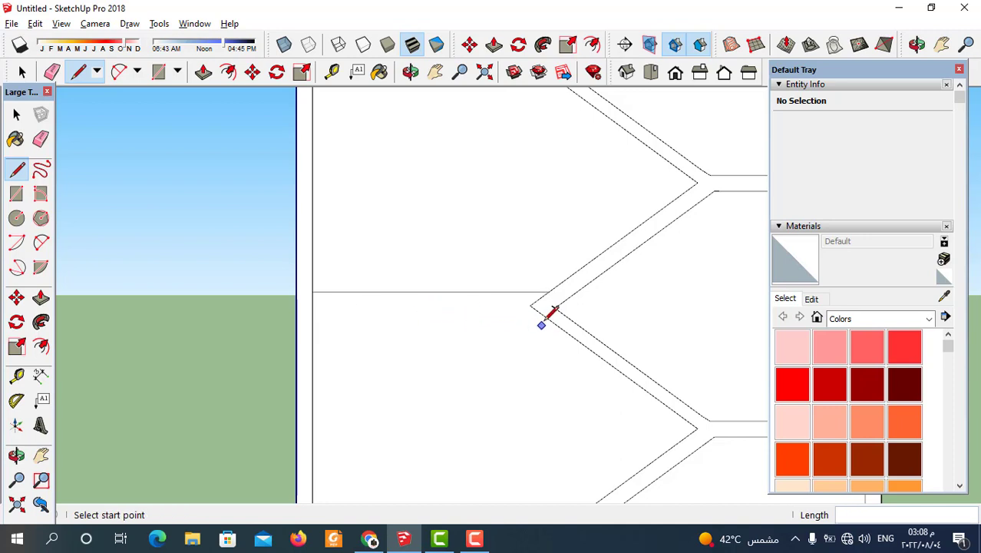
click(536, 310)
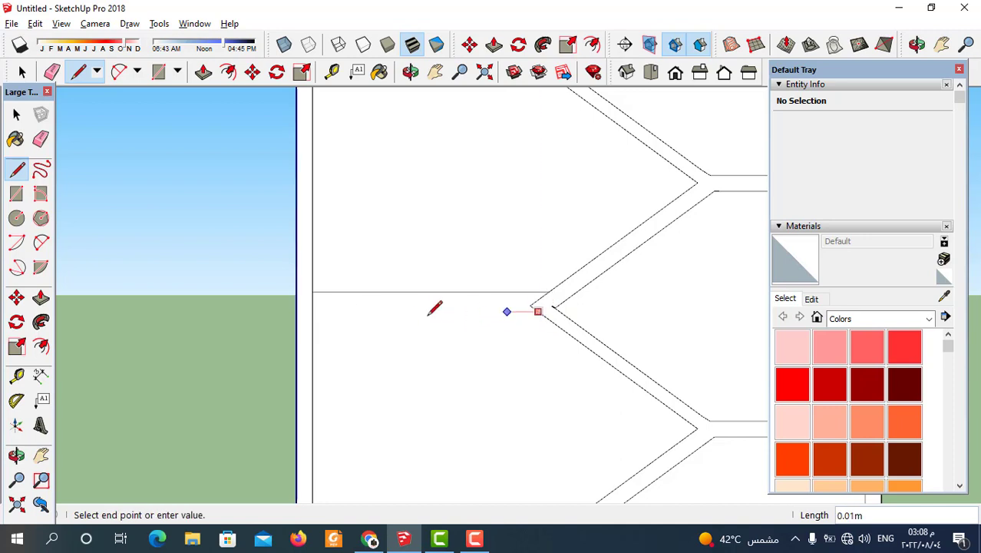
click(313, 308)
scroll(526, 227, down, 3)
scroll(525, 226, down, 2)
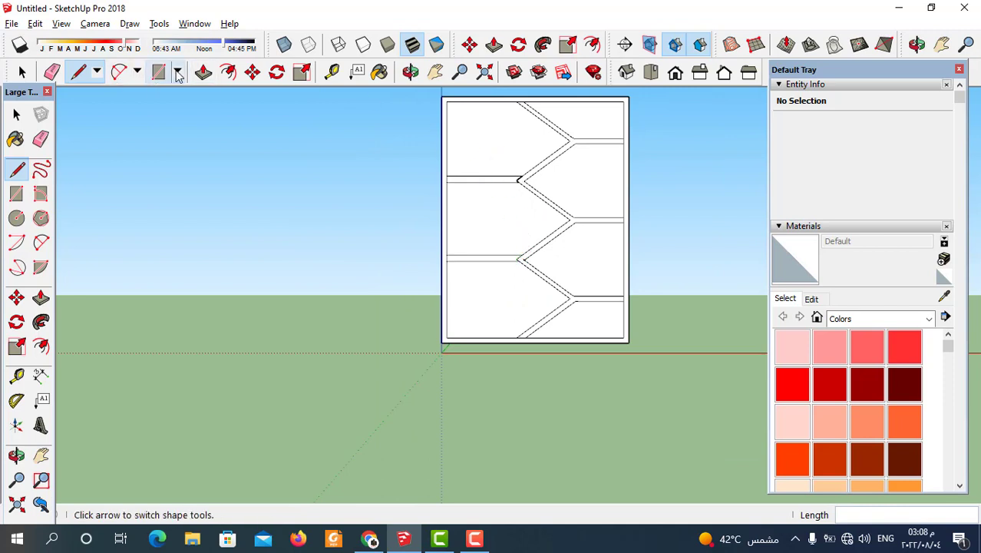
Switch to the Eraser and zoom in and out around the zigzag corners to inspect stray edges.
click(54, 73)
scroll(484, 147, up, 2)
scroll(580, 188, up, 2)
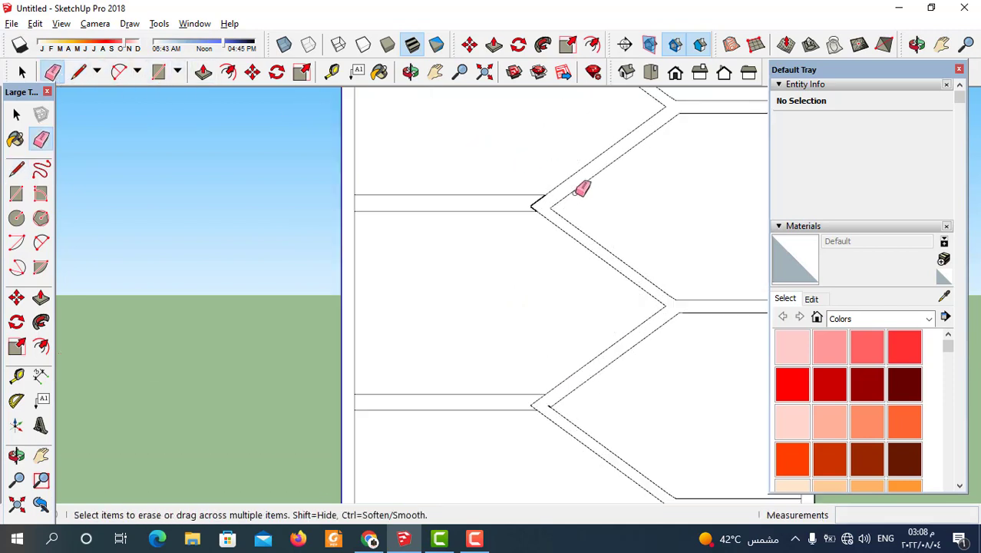
scroll(539, 200, up, 2)
scroll(525, 201, up, 1)
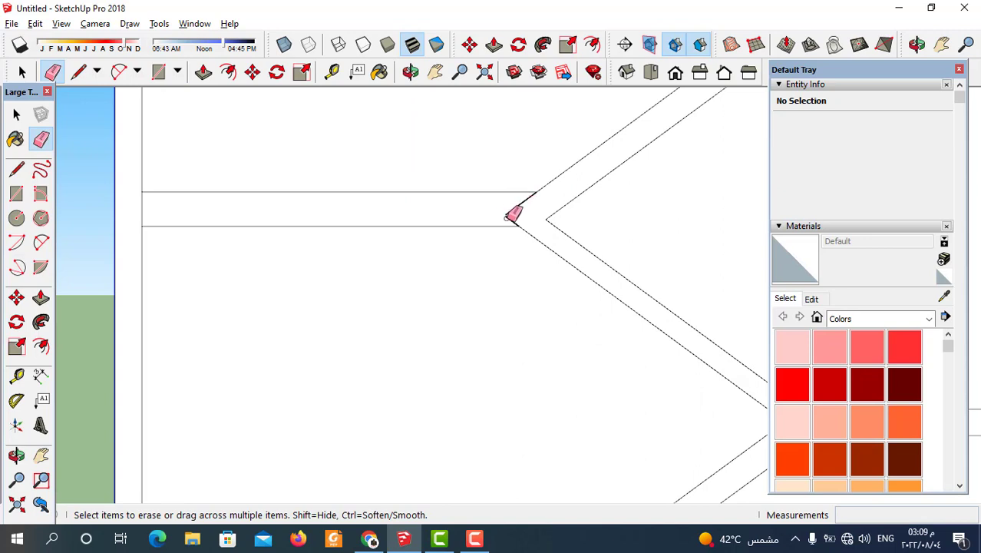
scroll(533, 204, down, 2)
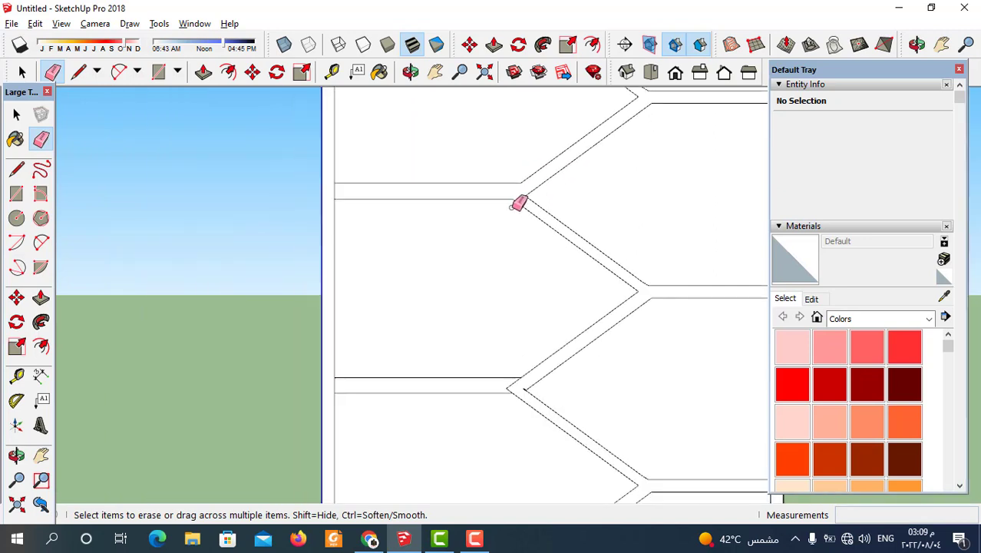
scroll(518, 202, down, 2)
scroll(528, 152, up, 1)
scroll(544, 167, down, 1)
scroll(542, 178, down, 1)
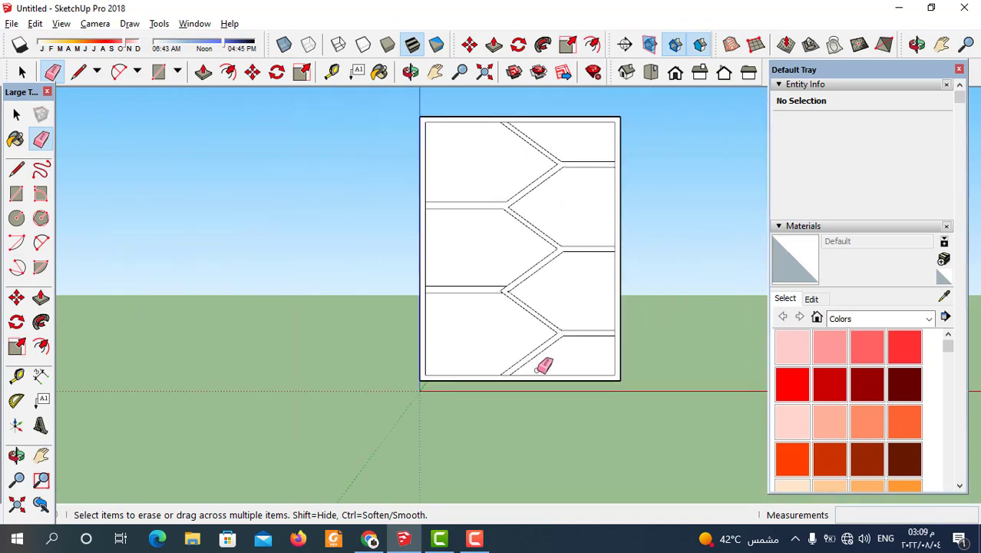
scroll(537, 367, up, 2)
scroll(507, 375, up, 1)
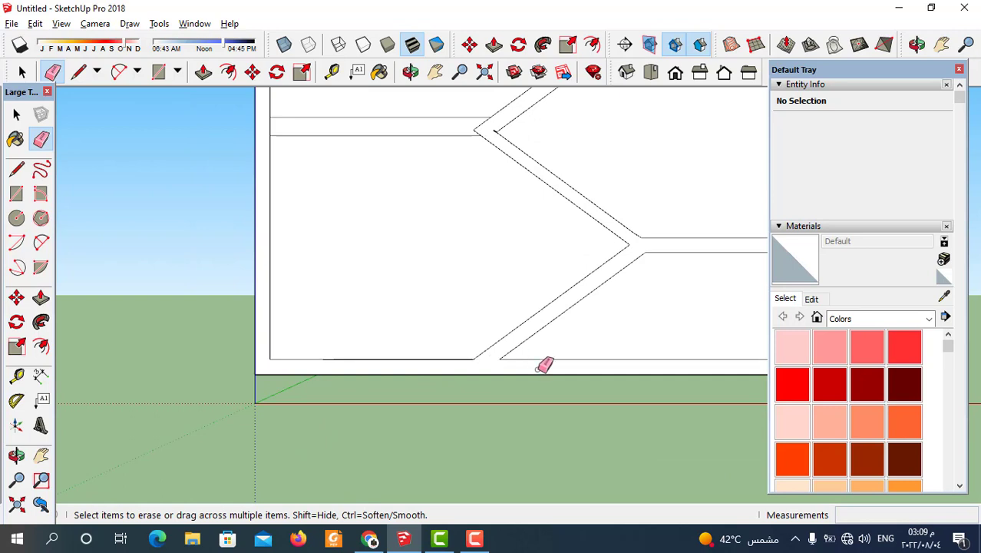
scroll(492, 343, down, 1)
scroll(641, 301, up, 1)
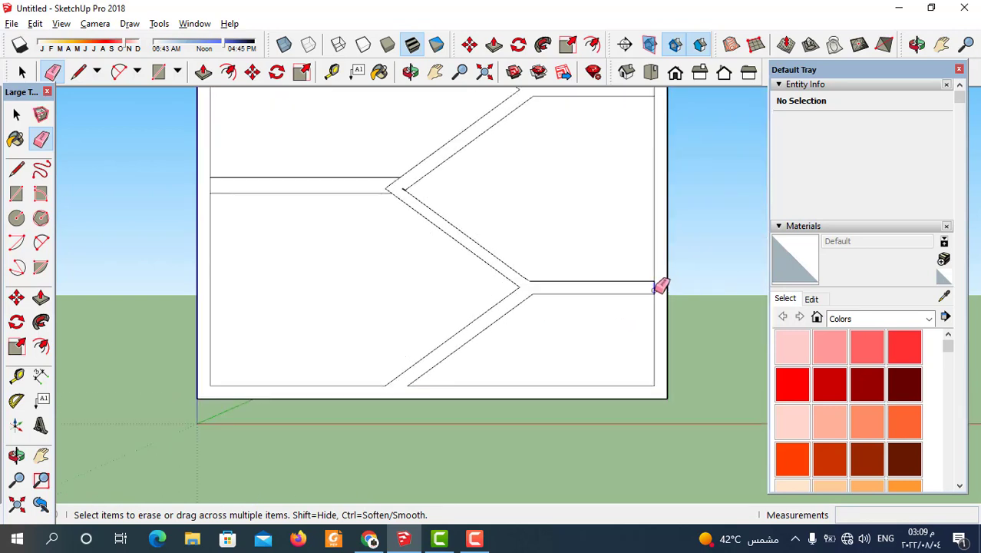
scroll(616, 334, down, 1)
scroll(576, 302, down, 1)
scroll(617, 188, up, 2)
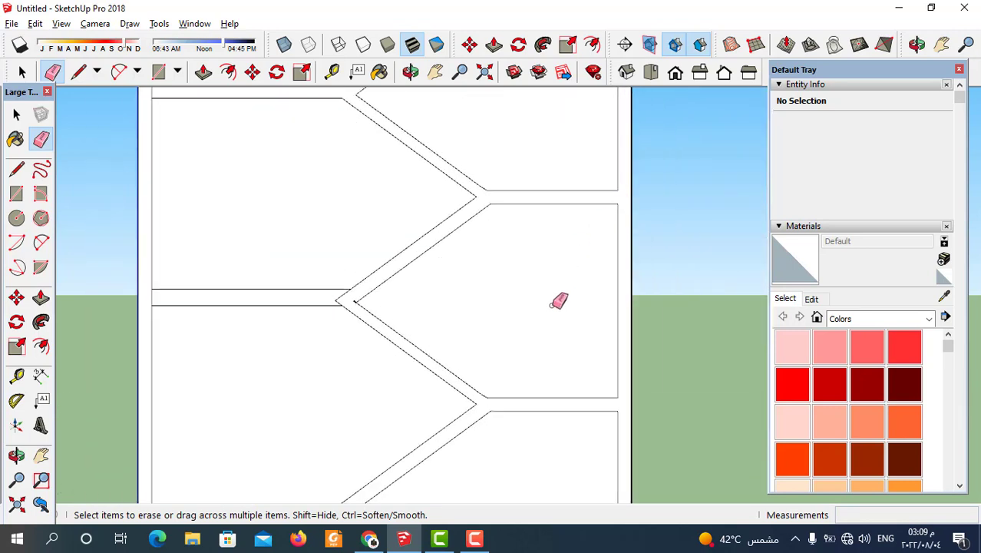
scroll(568, 246, down, 2)
scroll(585, 152, up, 1)
scroll(590, 153, up, 1)
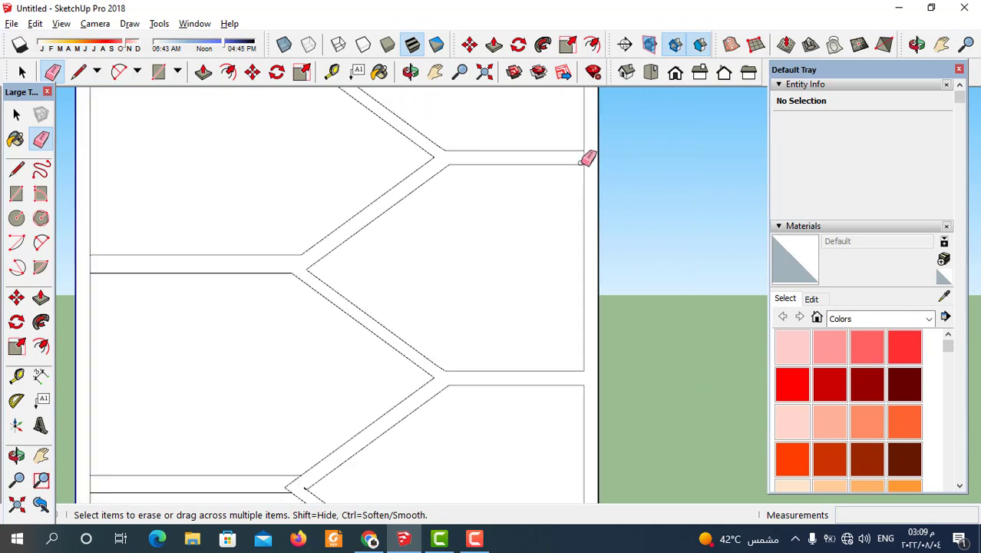
scroll(513, 377, down, 2)
scroll(514, 367, down, 1)
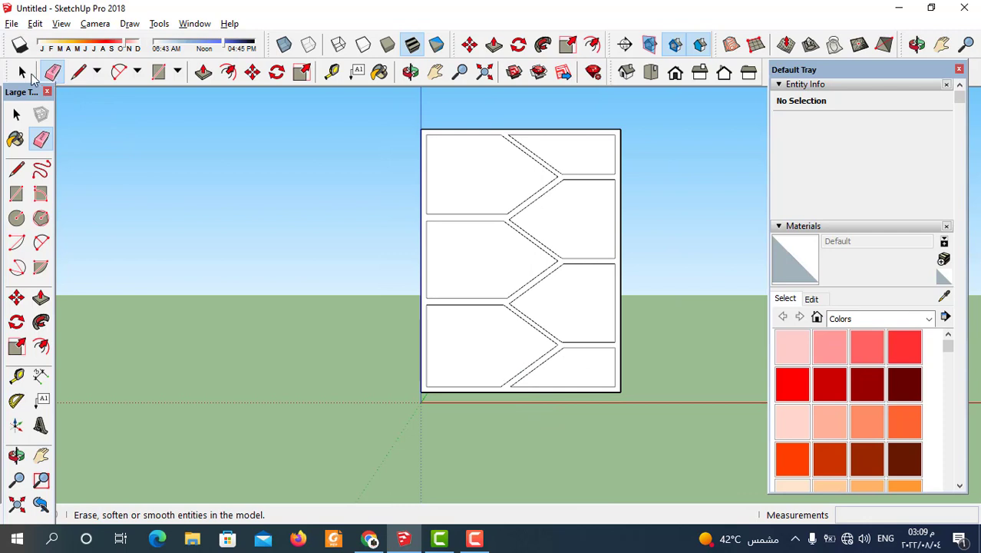
Delete the lower-left, lower-right and third right compartment faces.
click(23, 72)
click(503, 354)
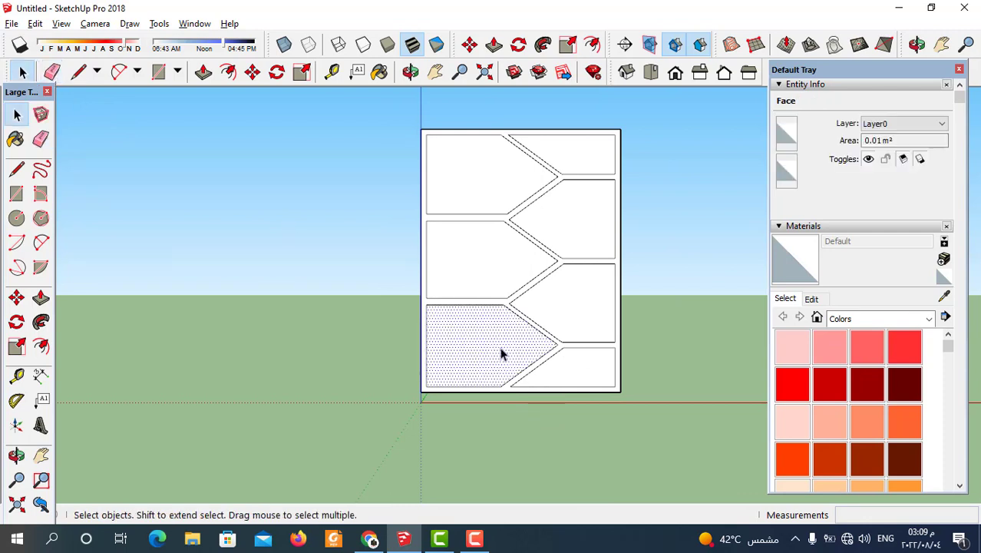
key(Delete)
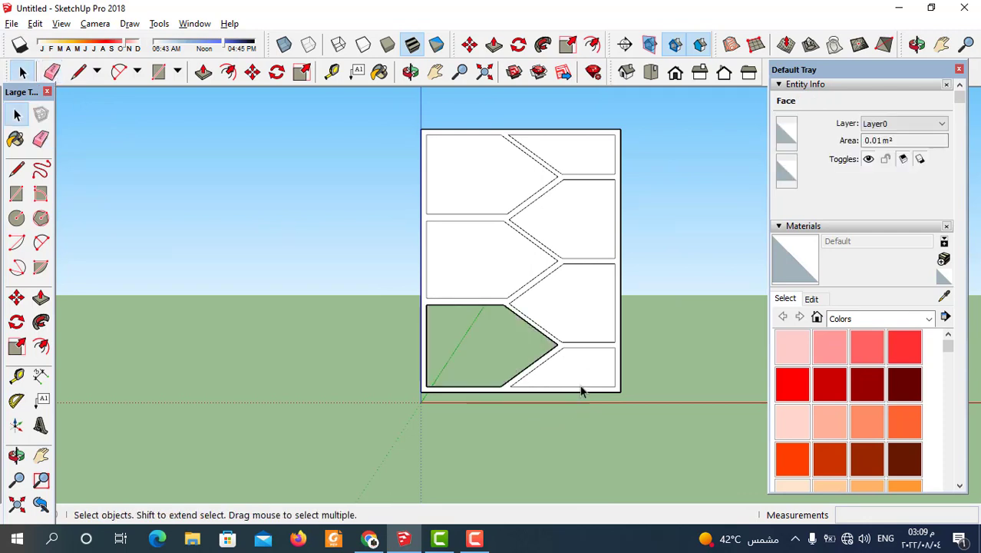
click(587, 371)
key(Delete)
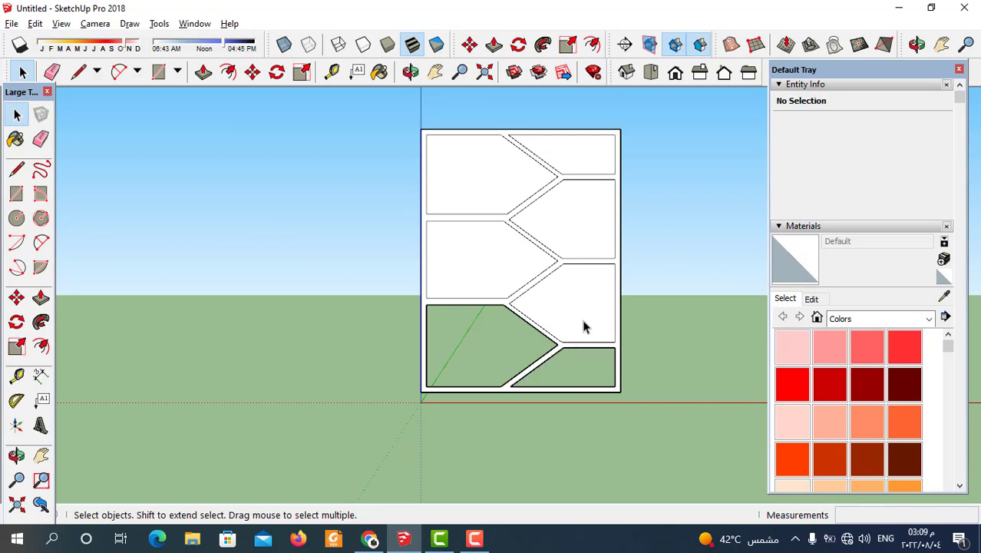
click(582, 323)
key(Delete)
Delete the second right, second left, top-left and top-right compartment faces.
click(589, 244)
key(Delete)
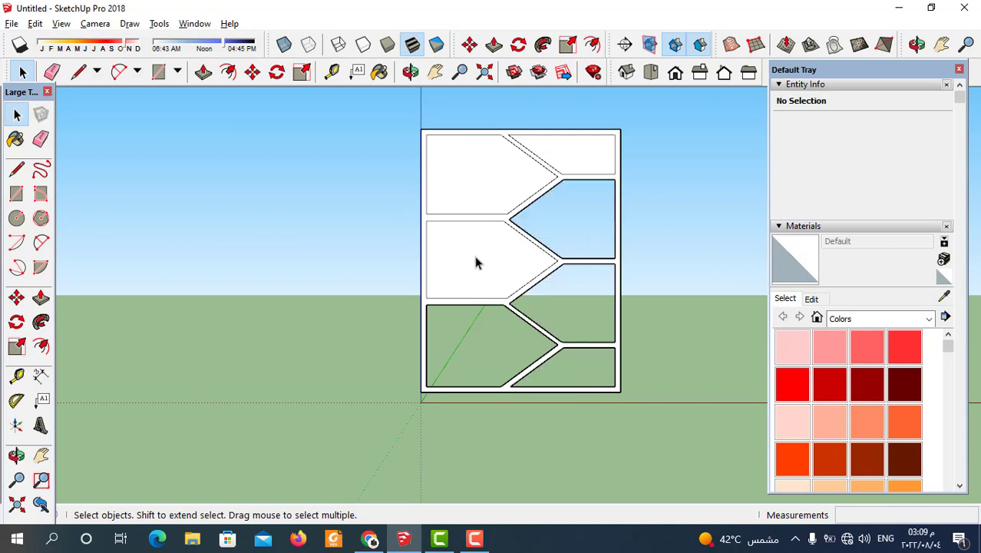
click(471, 251)
key(Delete)
click(481, 176)
key(Delete)
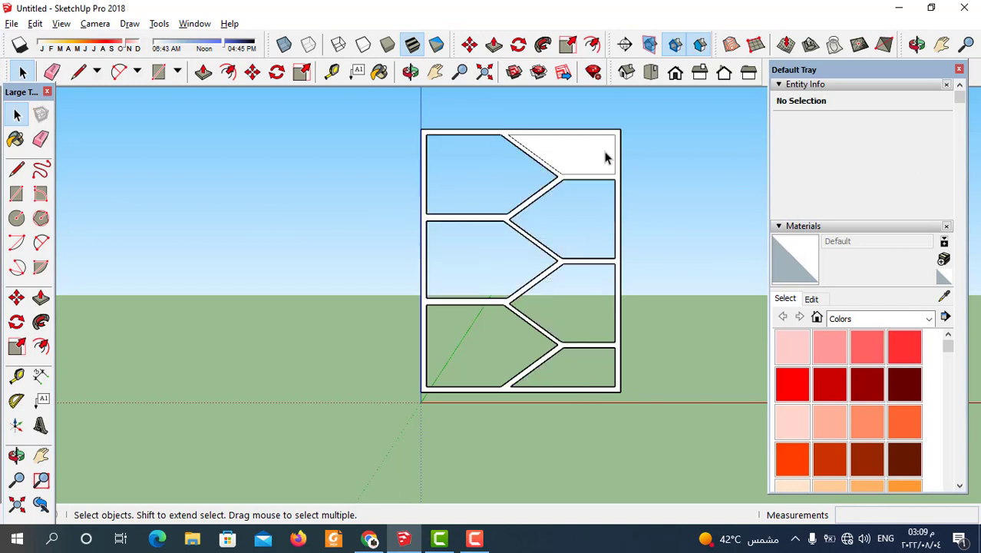
click(586, 152)
key(Delete)
scroll(484, 215, down, 2)
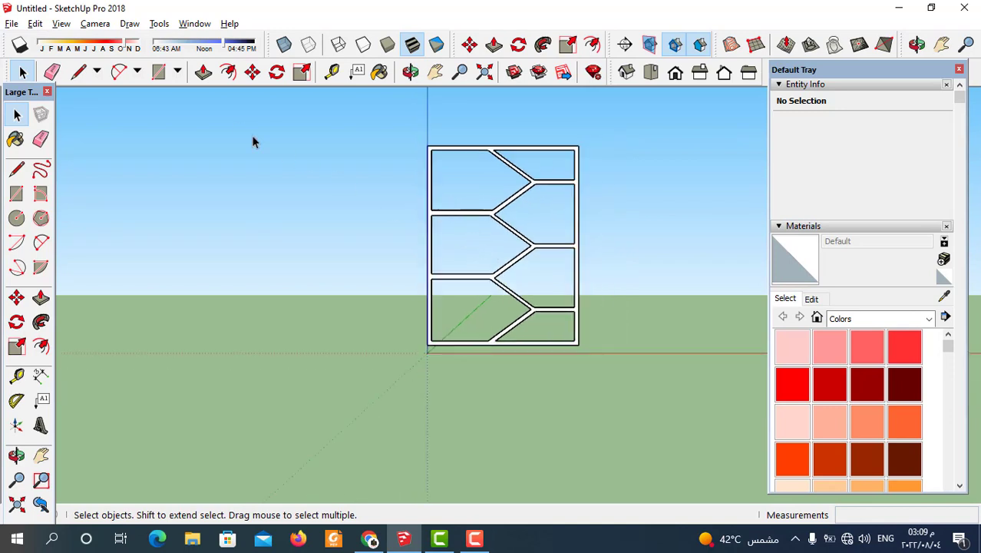
Push/Pull the frame outline 0.5 m deep and orbit to view it in 3D.
click(203, 72)
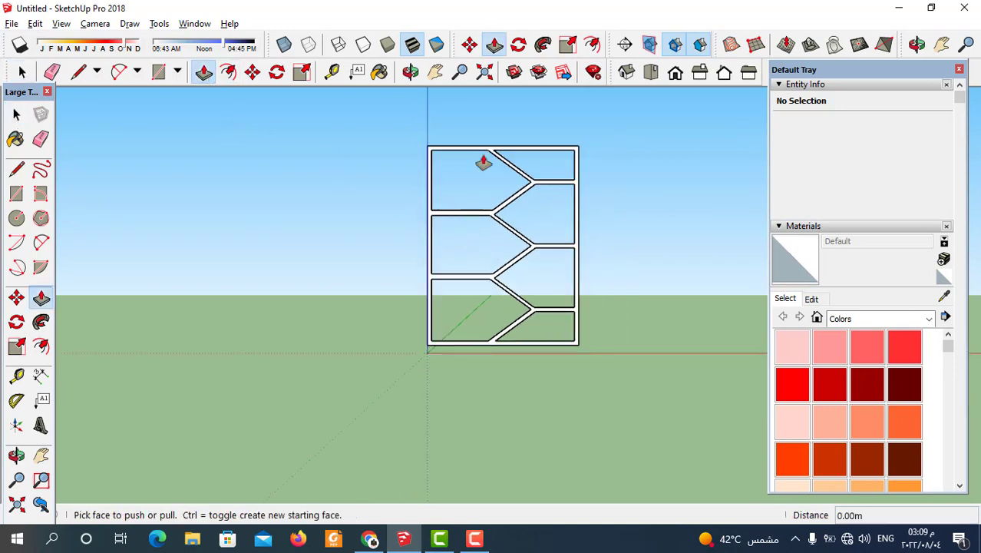
scroll(595, 149, up, 2)
scroll(583, 161, up, 3)
click(552, 192)
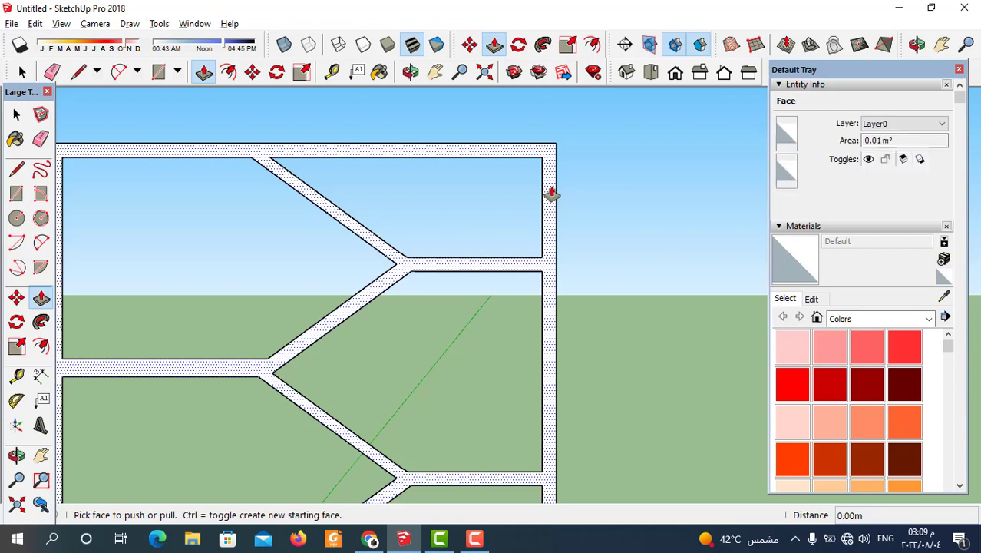
scroll(550, 188, down, 2)
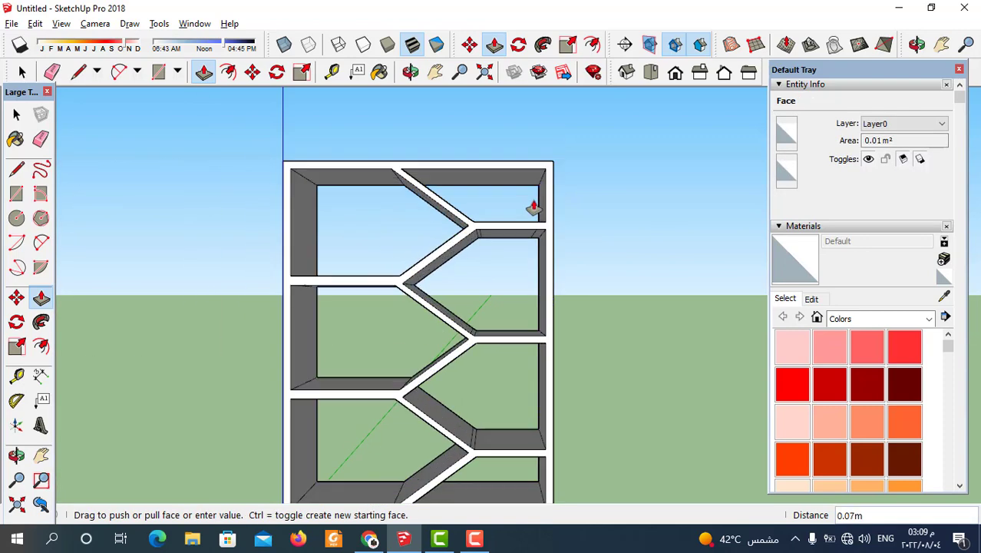
scroll(502, 203, down, 1)
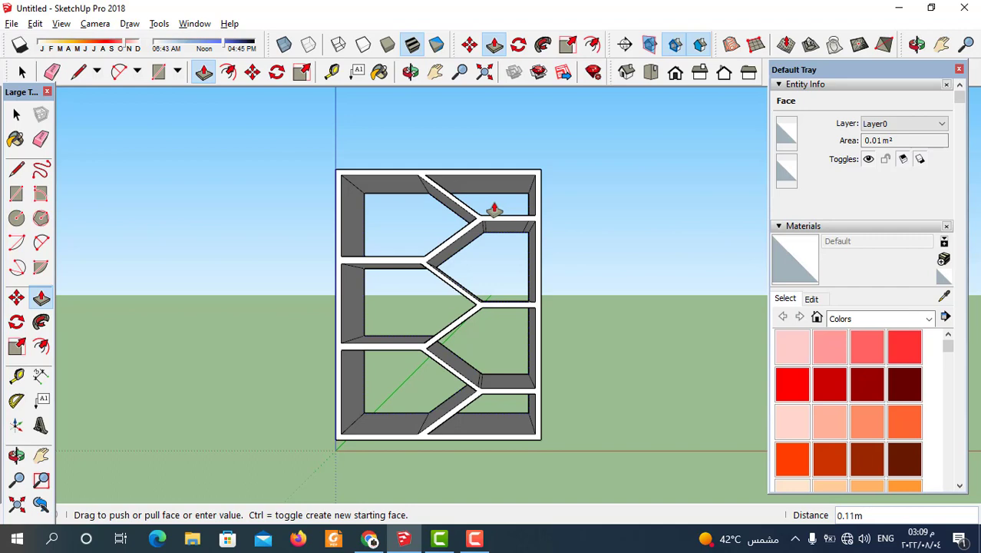
key(Return)
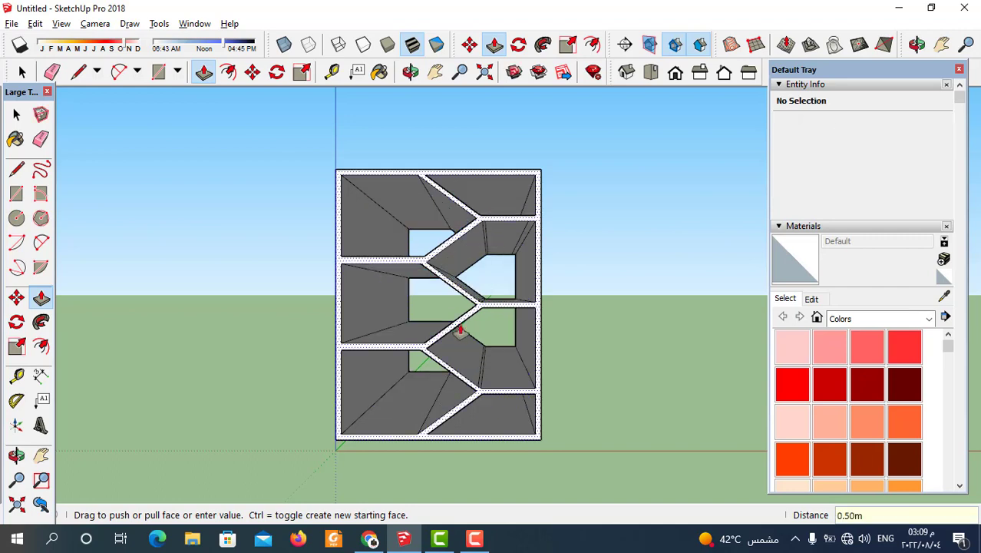
mouse_move(494, 209)
middle_down()
mouse_move(690, 377)
mouse_move(654, 372)
middle_up()
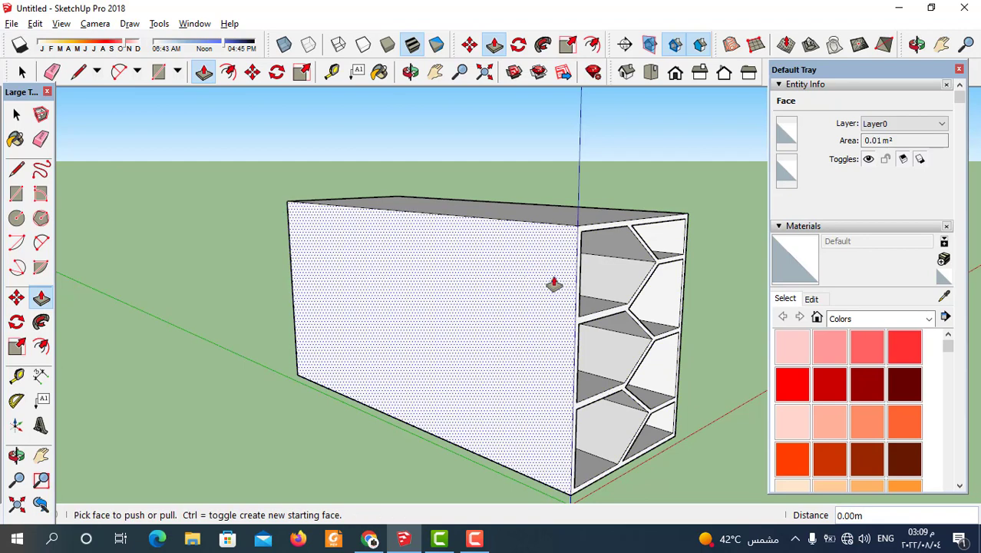
scroll(618, 232, up, 2)
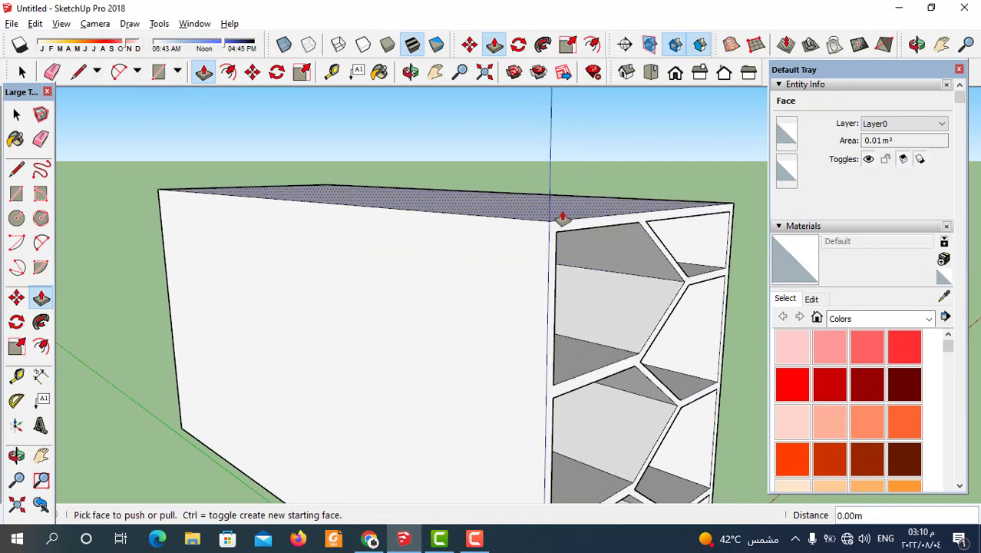
Push the front frame faces back about 0.44 m to recess the shelf openings.
click(584, 235)
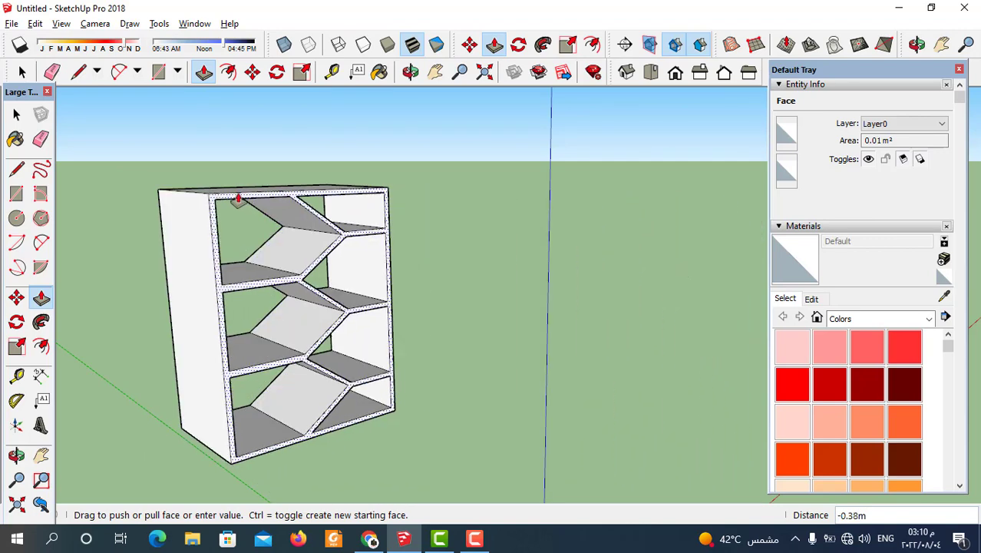
mouse_move(236, 195)
middle_down()
mouse_move(398, 215)
mouse_move(390, 230)
middle_up()
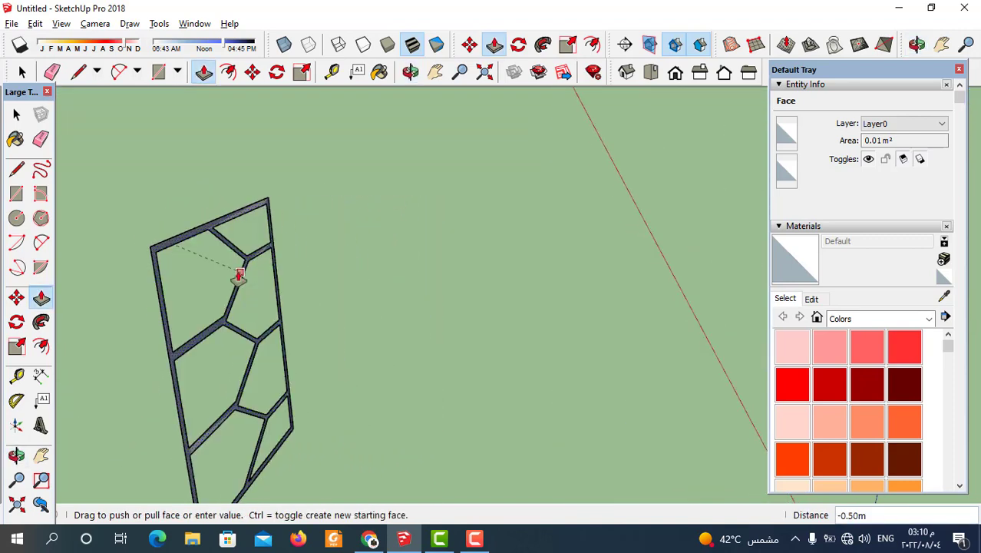
click(250, 285)
scroll(439, 258, down, 3)
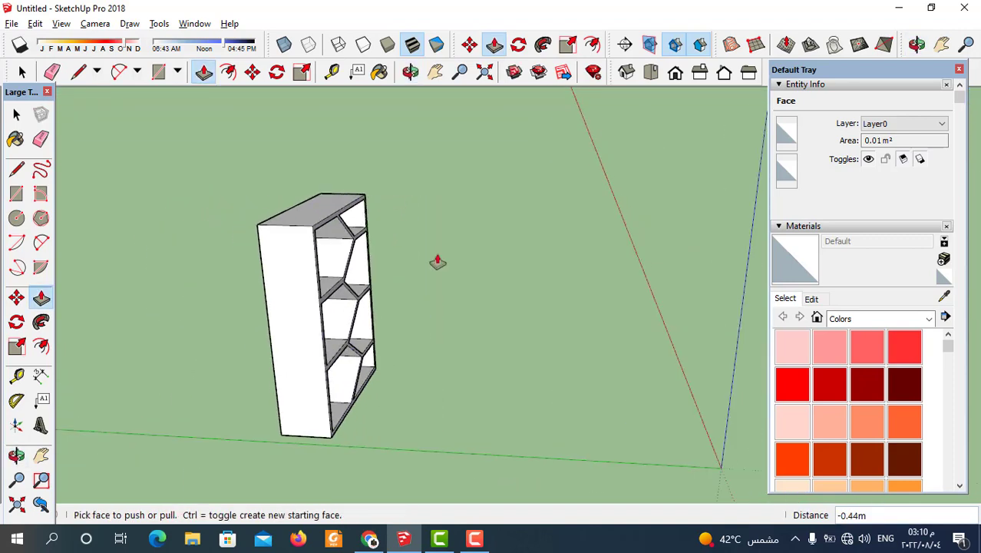
mouse_move(438, 258)
middle_down()
mouse_move(465, 438)
mouse_move(159, 344)
middle_up()
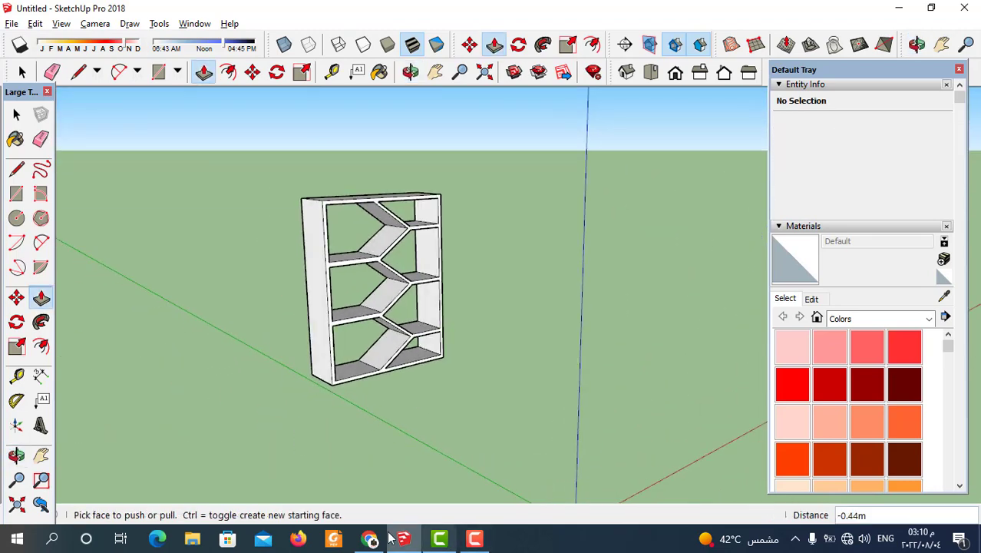
Compare the bookcase with the reference photo in Chrome, then orbit the model.
click(369, 538)
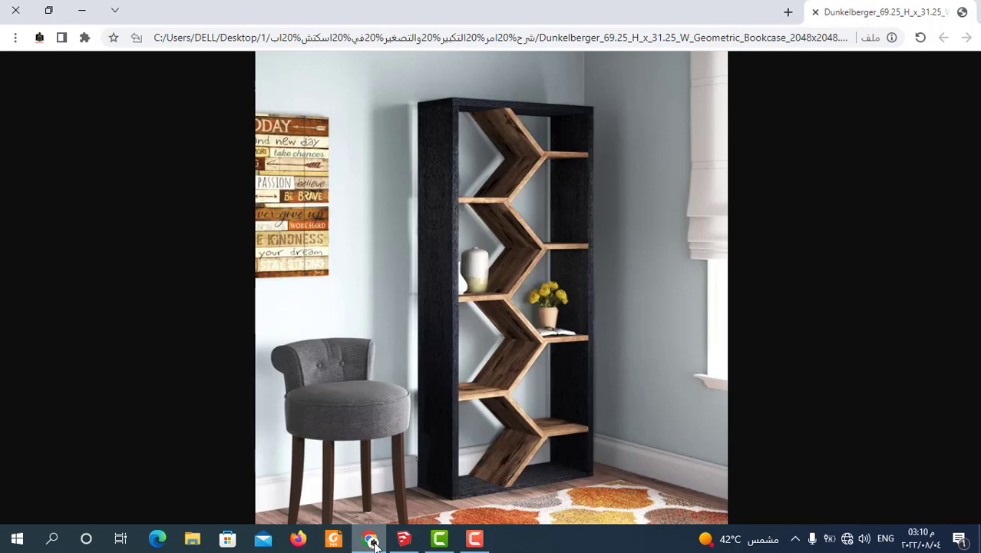
click(403, 538)
mouse_move(460, 318)
middle_down()
mouse_move(444, 372)
mouse_move(452, 360)
middle_up()
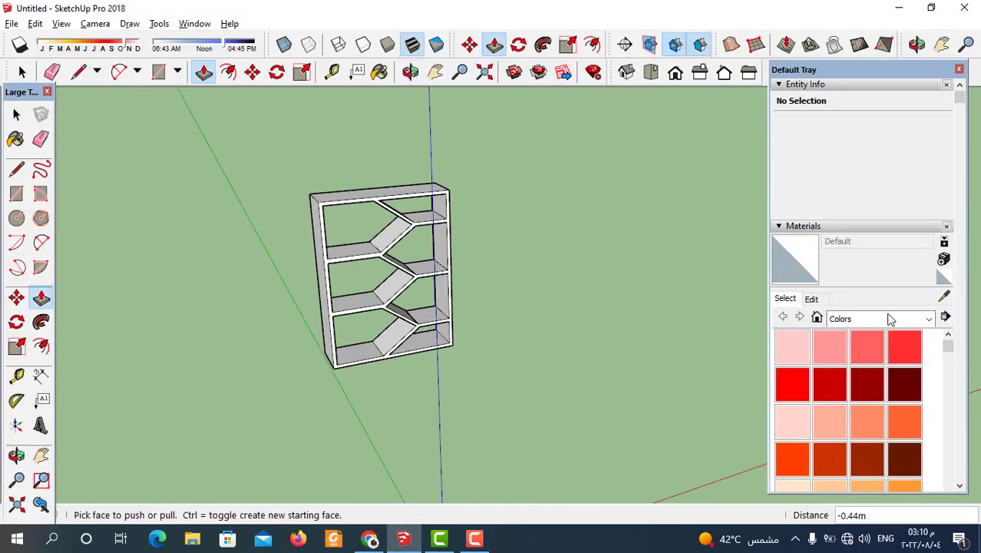
Pick the black Color M08 material from the Colors library.
click(929, 319)
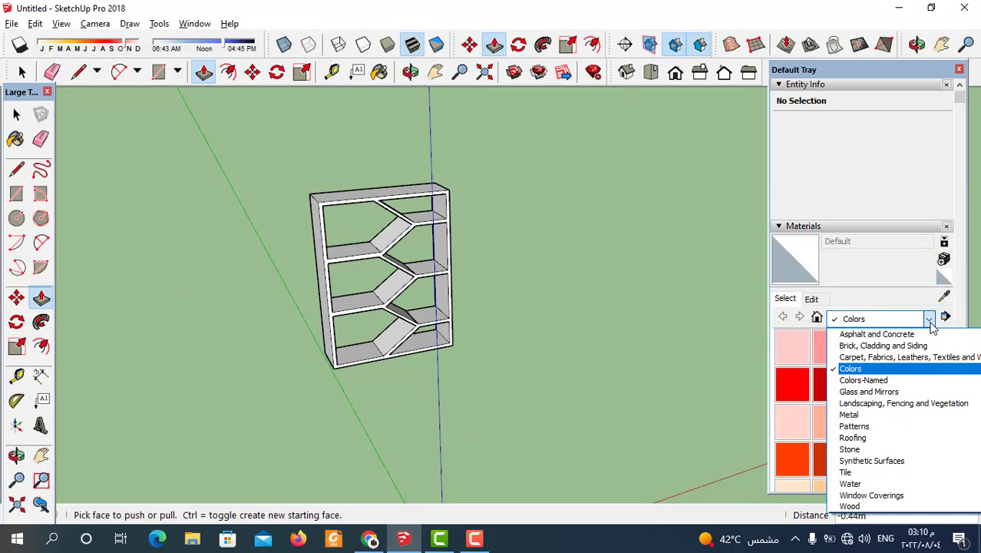
click(880, 371)
scroll(876, 377, down, 5)
scroll(876, 377, down, 5)
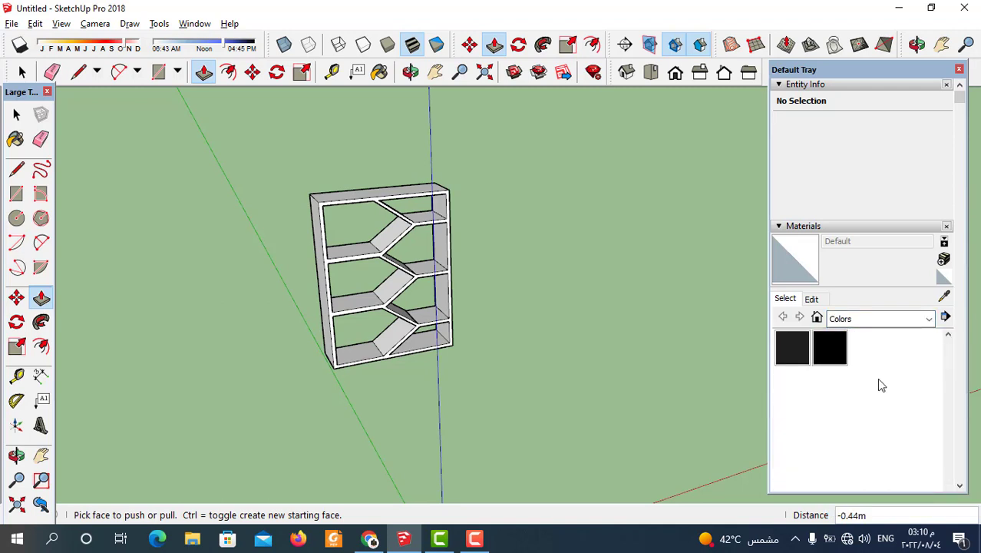
scroll(876, 377, up, 3)
scroll(829, 414, down, 5)
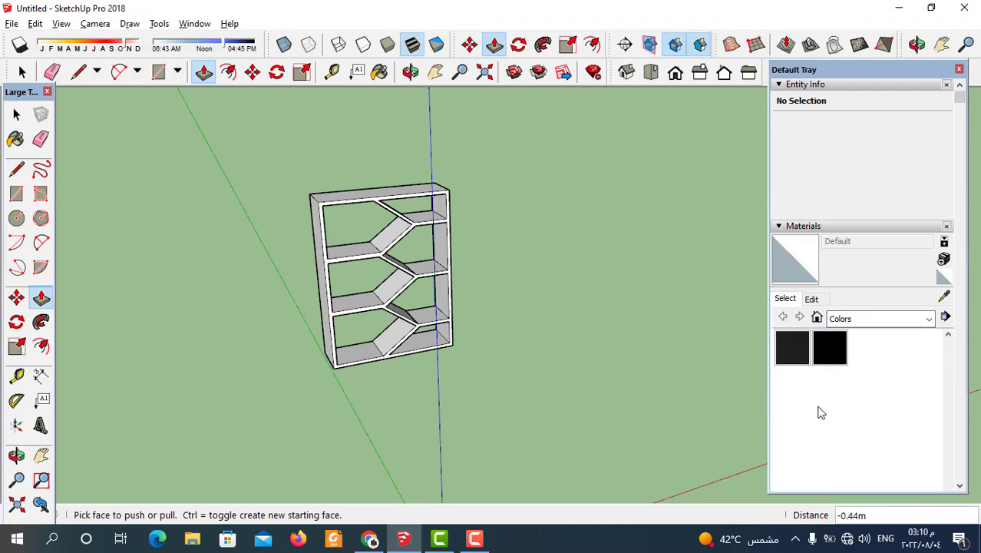
click(800, 360)
scroll(338, 221, up, 2)
scroll(303, 225, up, 2)
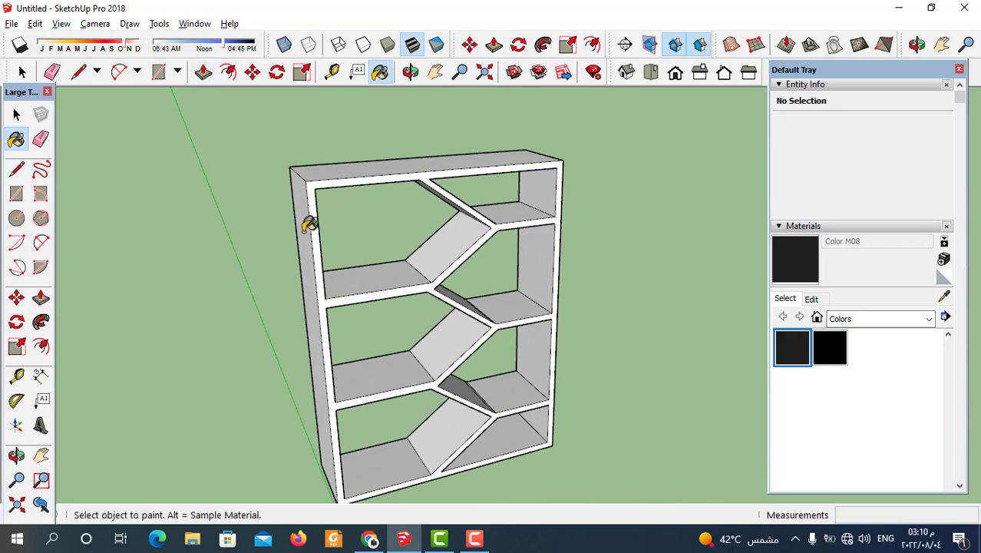
Paint the bookcase's left side, top, right side and inner right panel black.
click(308, 226)
click(359, 167)
mouse_move(564, 175)
middle_down()
mouse_move(561, 199)
mouse_move(755, 265)
middle_up()
click(561, 198)
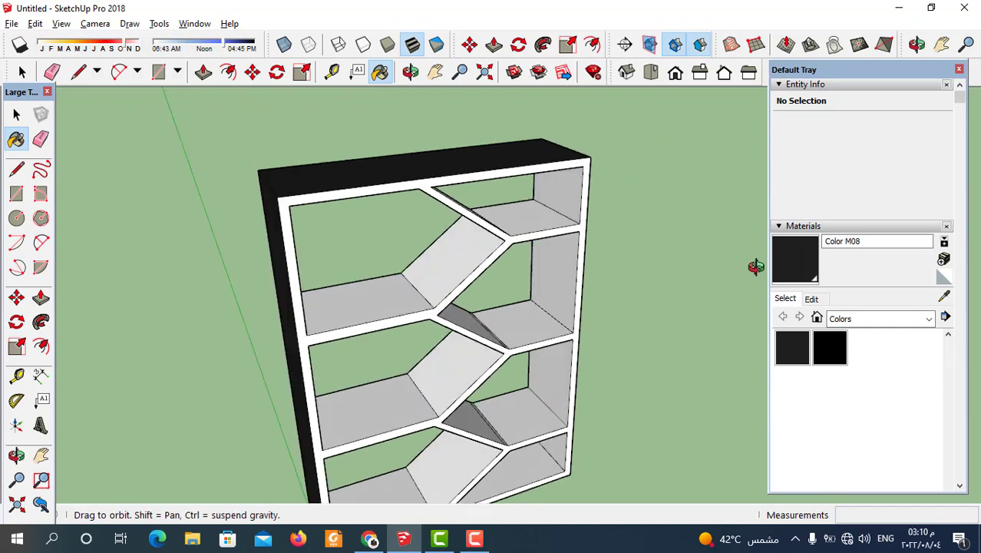
click(565, 193)
scroll(577, 230, down, 3)
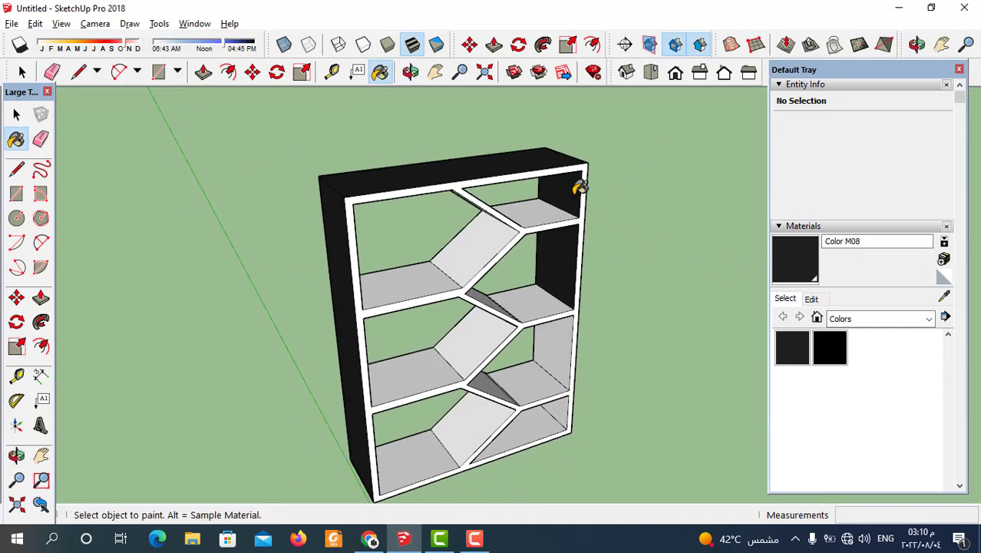
middle_drag(580, 185, 573, 219)
Apply Wood Floor from the Wood library to a diagonal shelf and the top-right shelf.
click(928, 318)
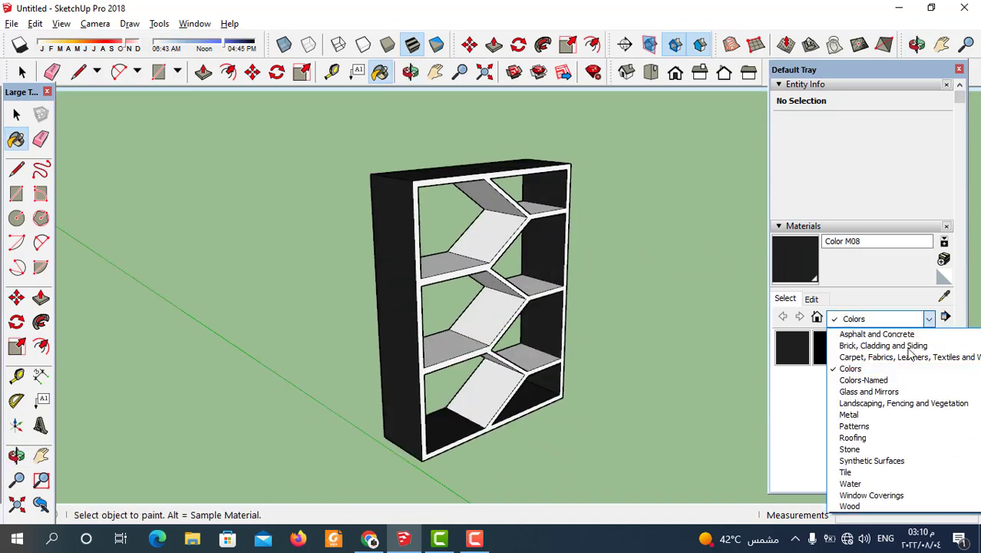
scroll(894, 365, up, 1)
scroll(875, 407, down, 1)
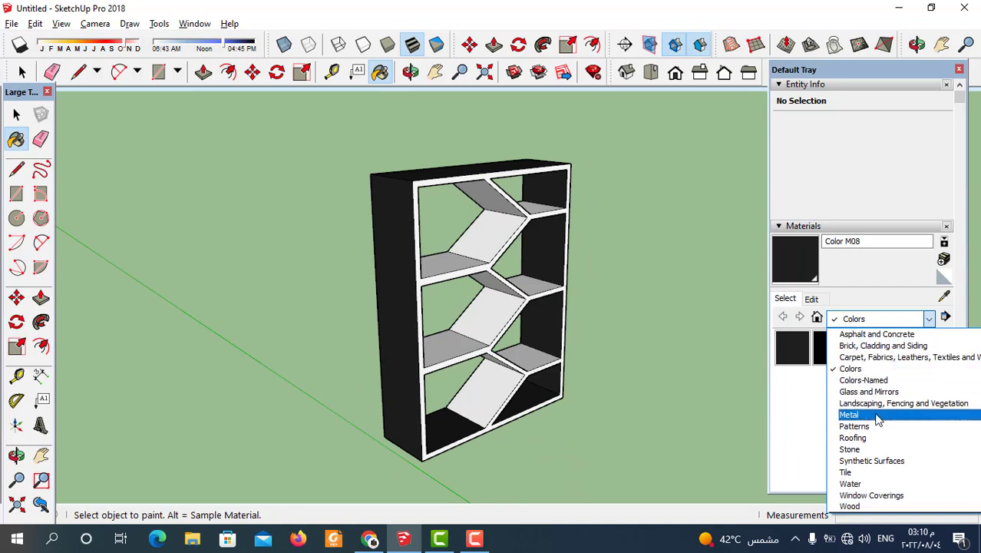
click(851, 506)
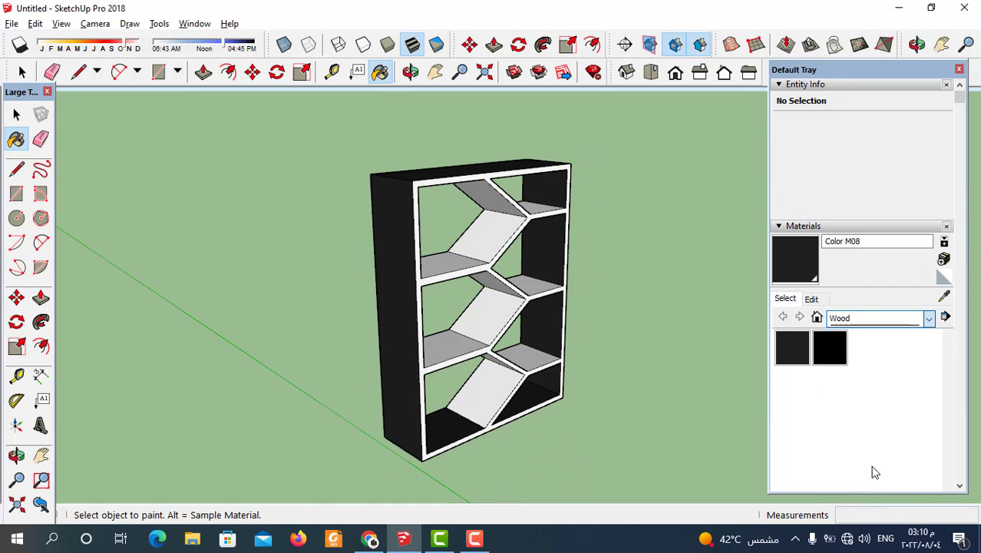
click(903, 347)
scroll(531, 238, up, 3)
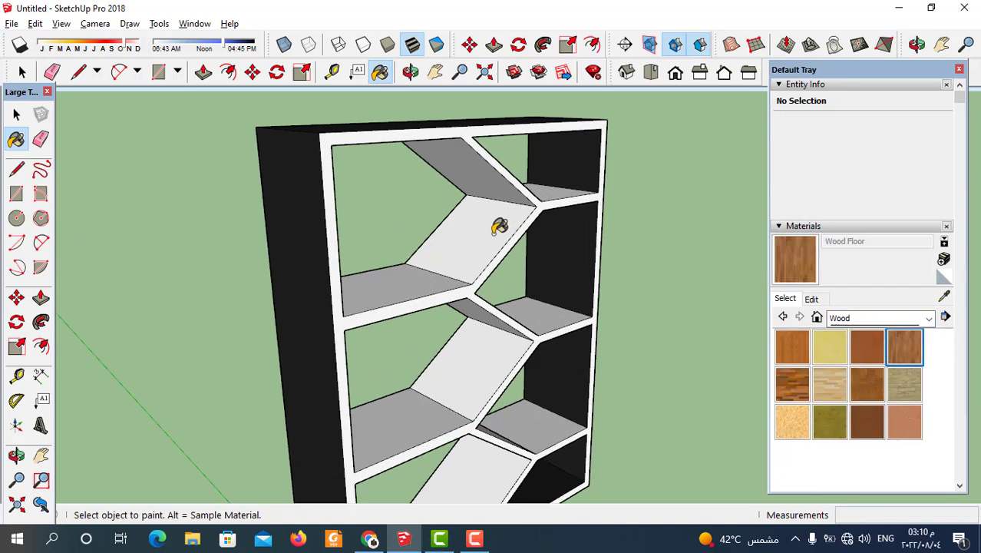
click(498, 226)
click(561, 200)
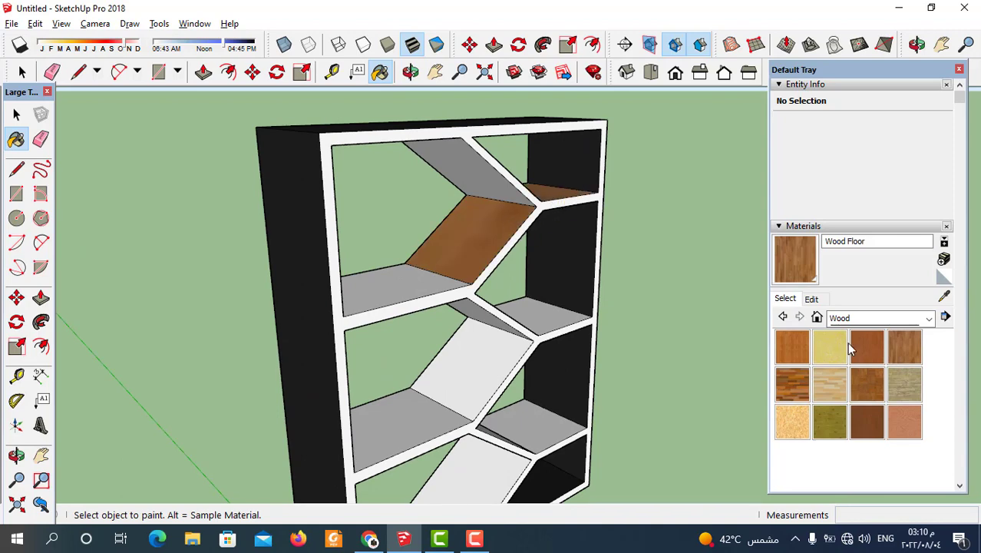
Paint the front frame and the diagonal, upper-left and right shelves with Wood Bamboo.
click(794, 349)
click(493, 218)
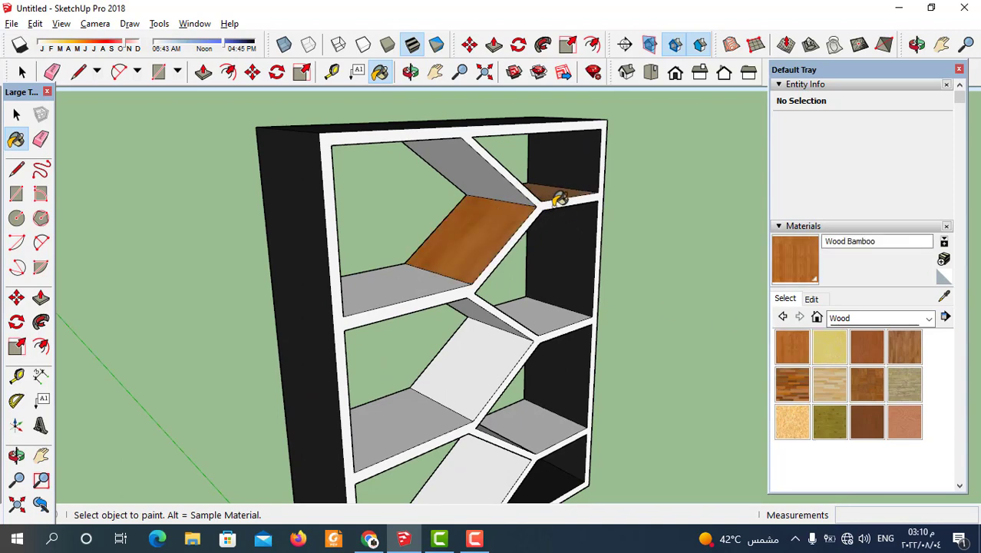
click(567, 203)
middle_drag(619, 269, 390, 318)
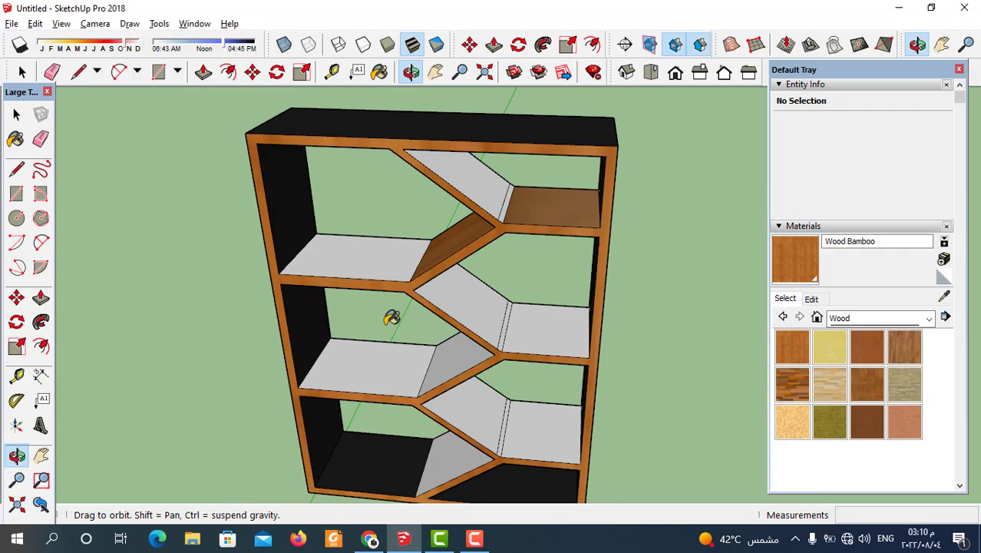
click(478, 184)
middle_drag(478, 266, 485, 218)
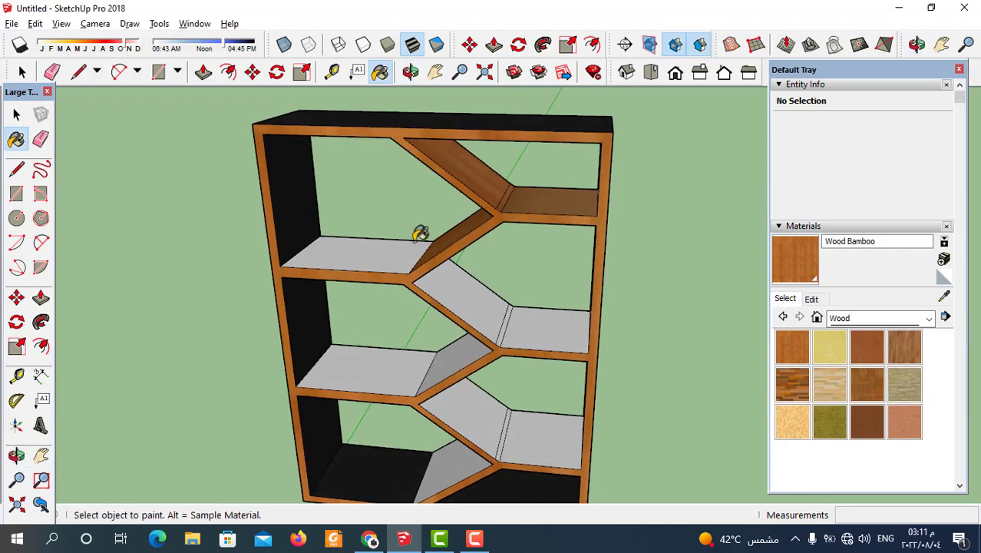
click(429, 267)
click(460, 303)
click(528, 326)
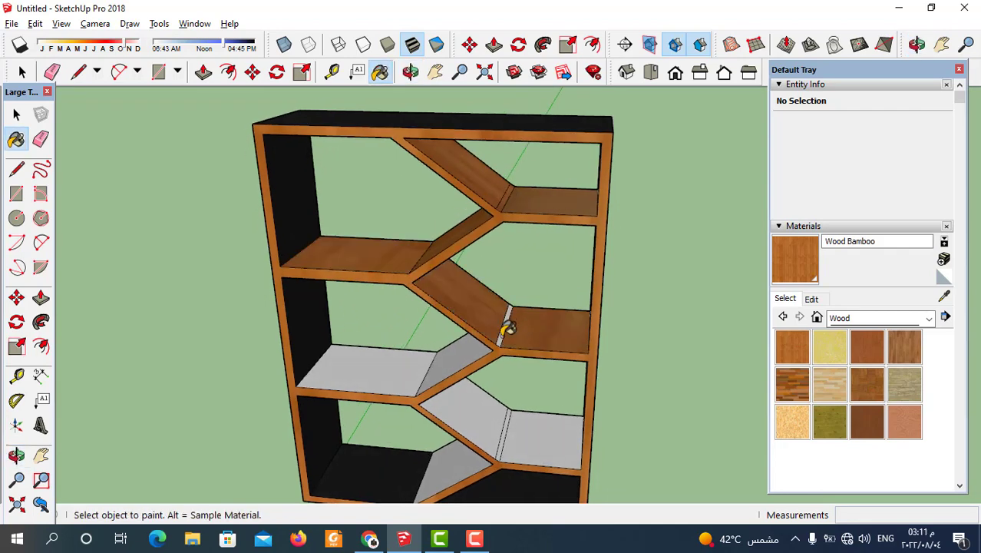
Orbit to a nearly frontal view and bring up the reference photo in Chrome.
middle_drag(508, 329, 607, 291)
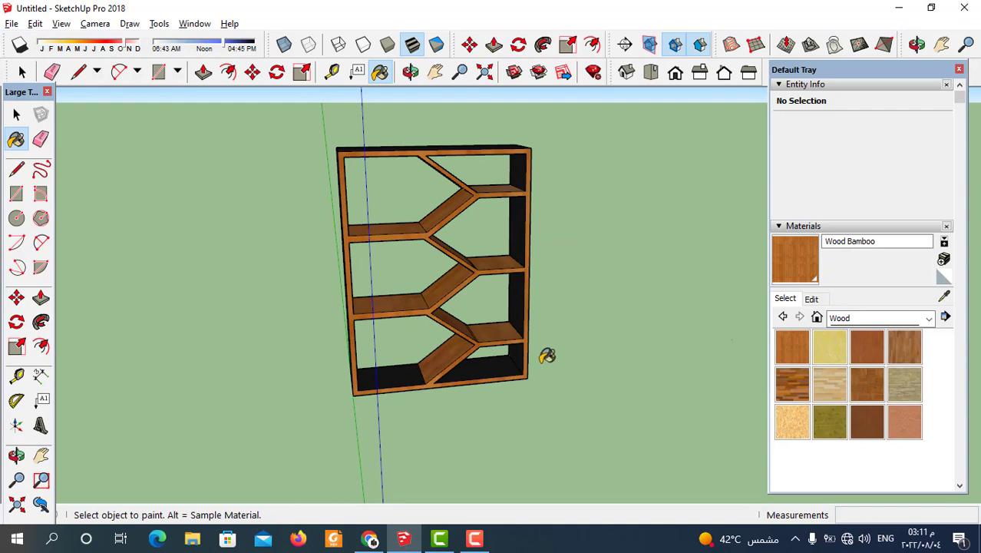
middle_drag(547, 356, 607, 383)
scroll(483, 335, up, 3)
scroll(484, 335, down, 3)
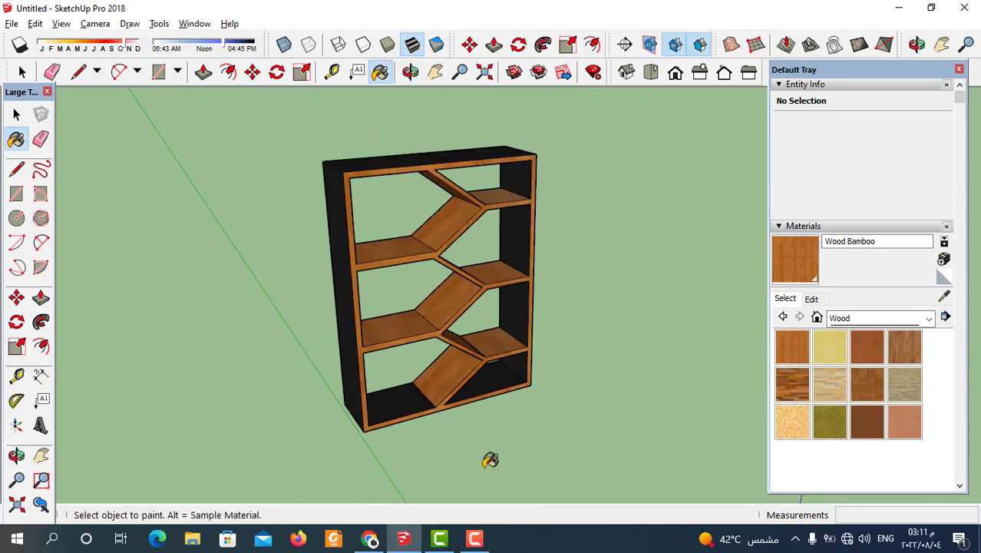
middle_drag(480, 352, 405, 478)
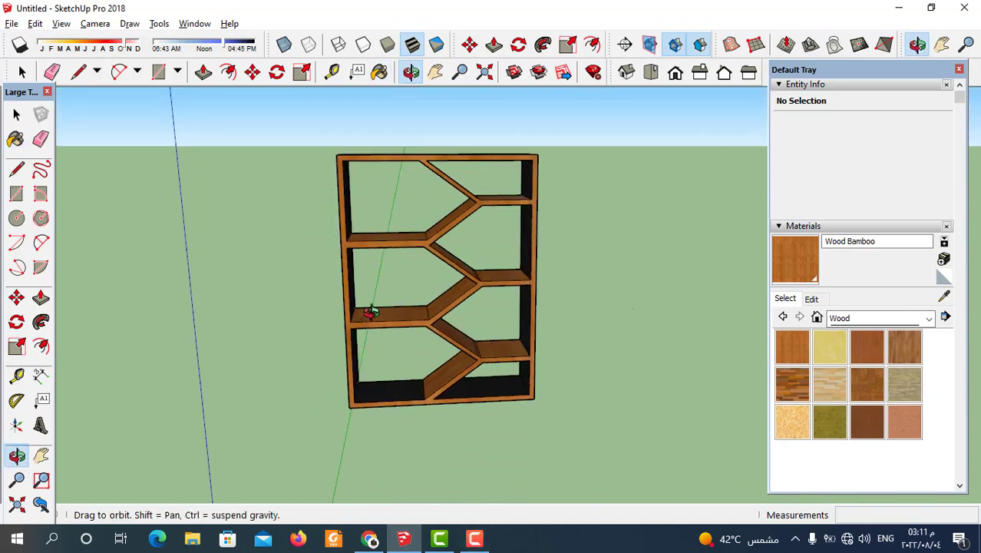
click(378, 541)
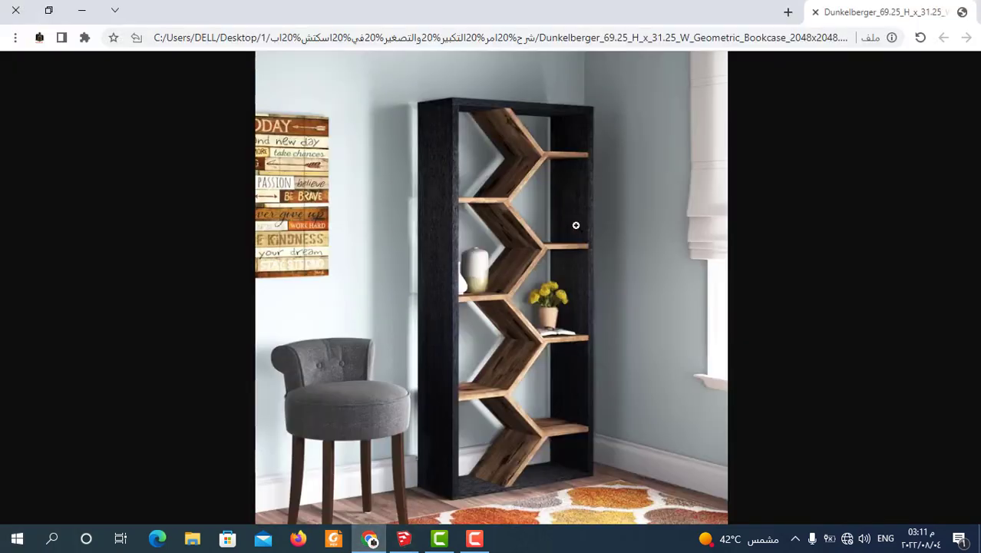